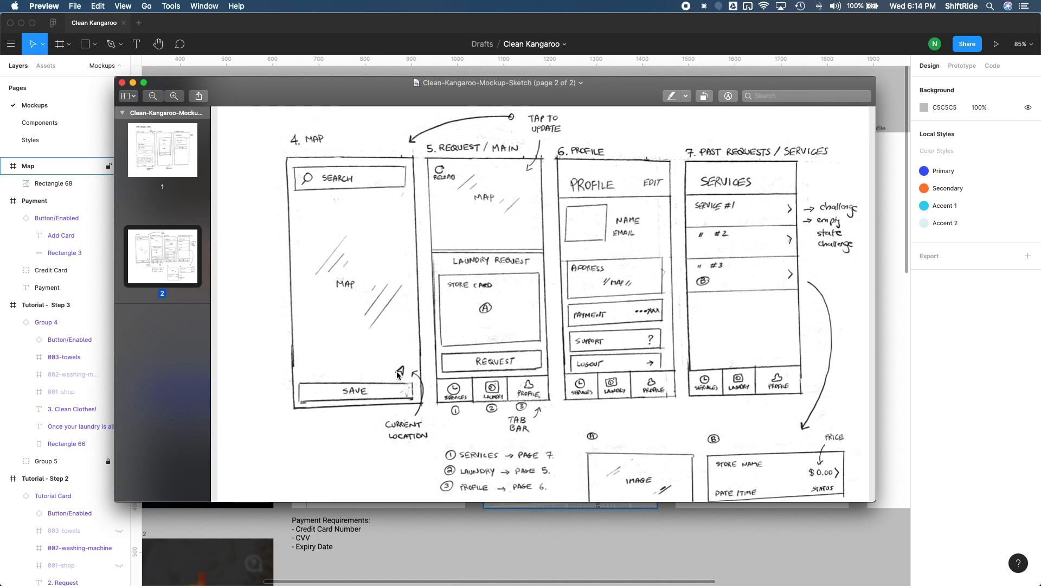
# Switch to Figma and draw a search-bar rectangle about 339 by 55 near the top of the Map frame.
pyautogui.click(492, 538)
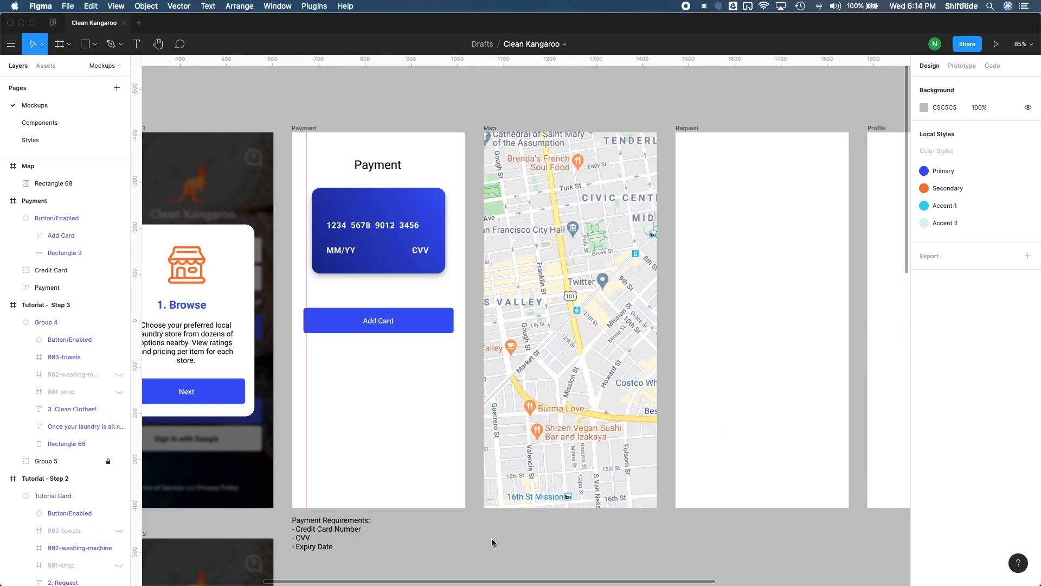
pyautogui.click(544, 235)
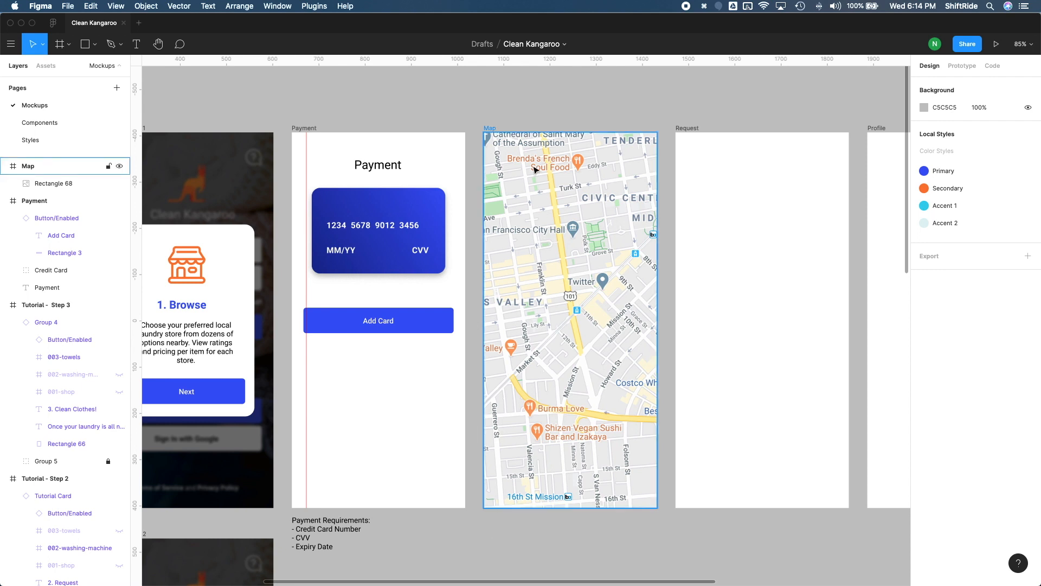
pyautogui.press('r')
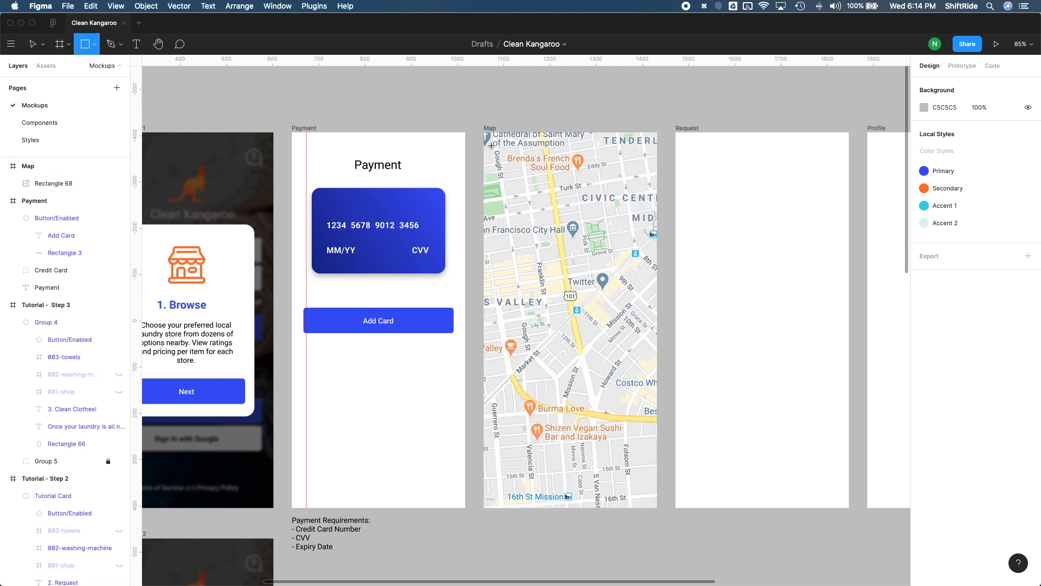
pyautogui.moveTo(491, 145); pyautogui.dragTo(649, 170)
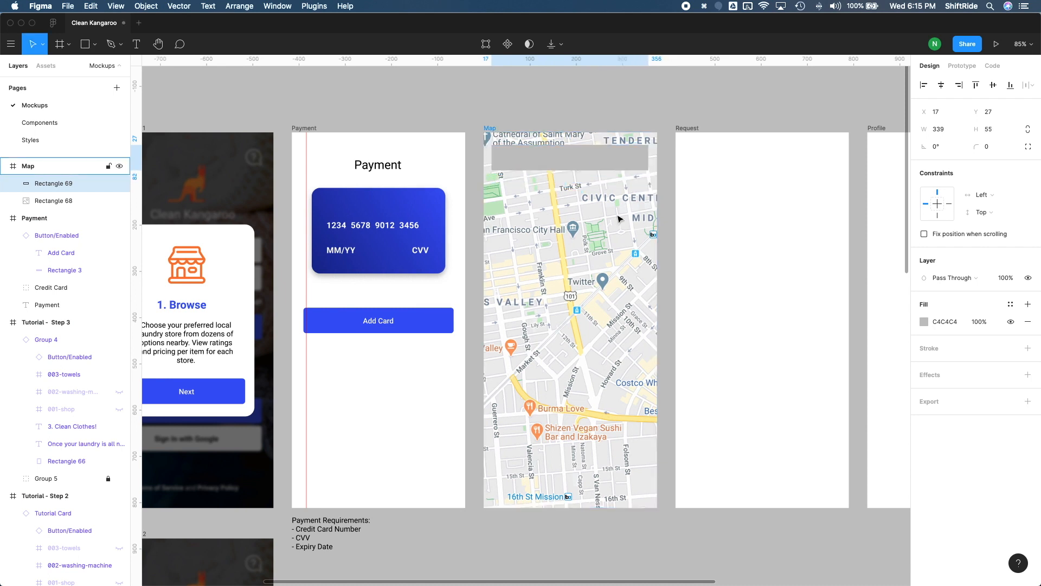
# Move the search-bar rectangle to X 25 and reduce its width to 325.
pyautogui.press('Right')
pyautogui.press('Right')
pyautogui.press('Right')
pyautogui.press('Right')
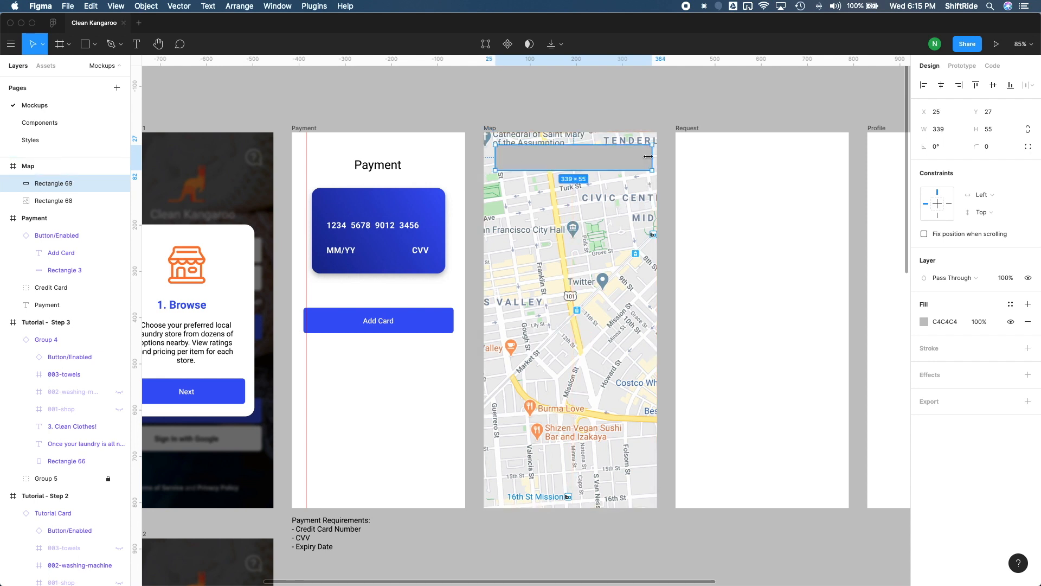
pyautogui.moveTo(650, 157); pyautogui.dragTo(644, 161)
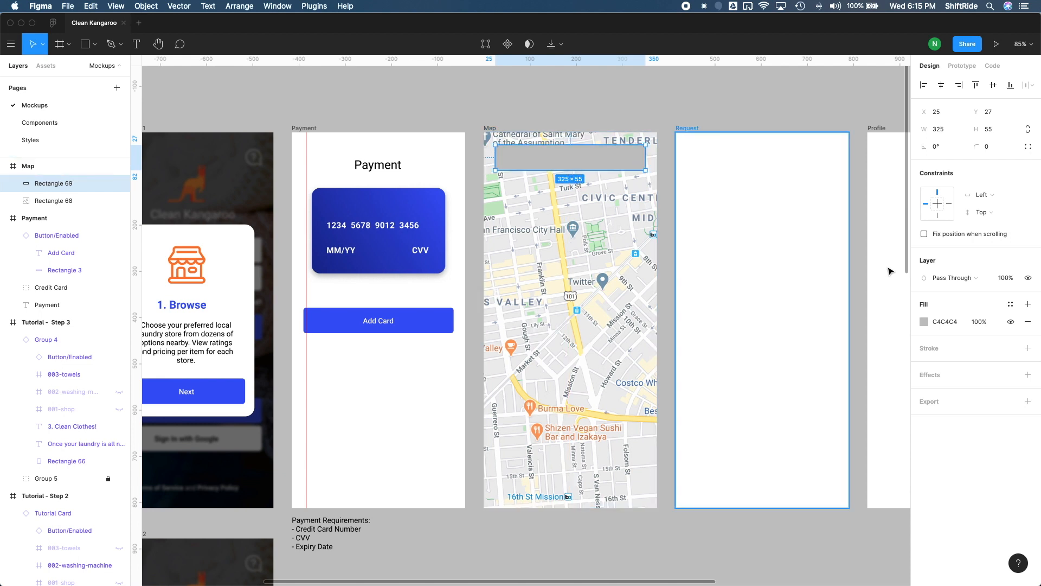
# Change the search-bar rectangle's fill to white (FFFFFF).
pyautogui.click(924, 322)
pyautogui.moveTo(809, 332); pyautogui.dragTo(762, 297)
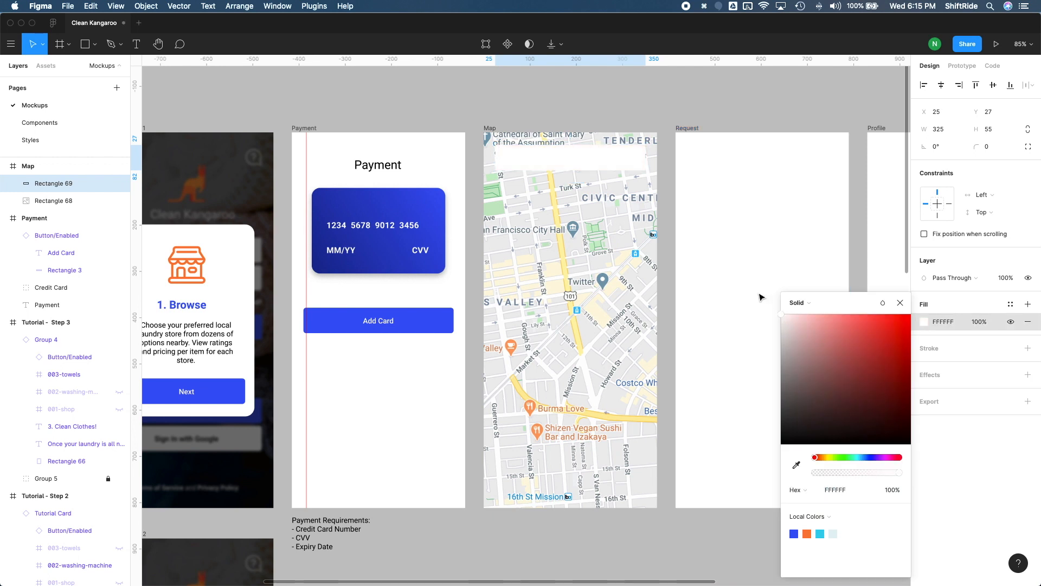
pyautogui.click(925, 322)
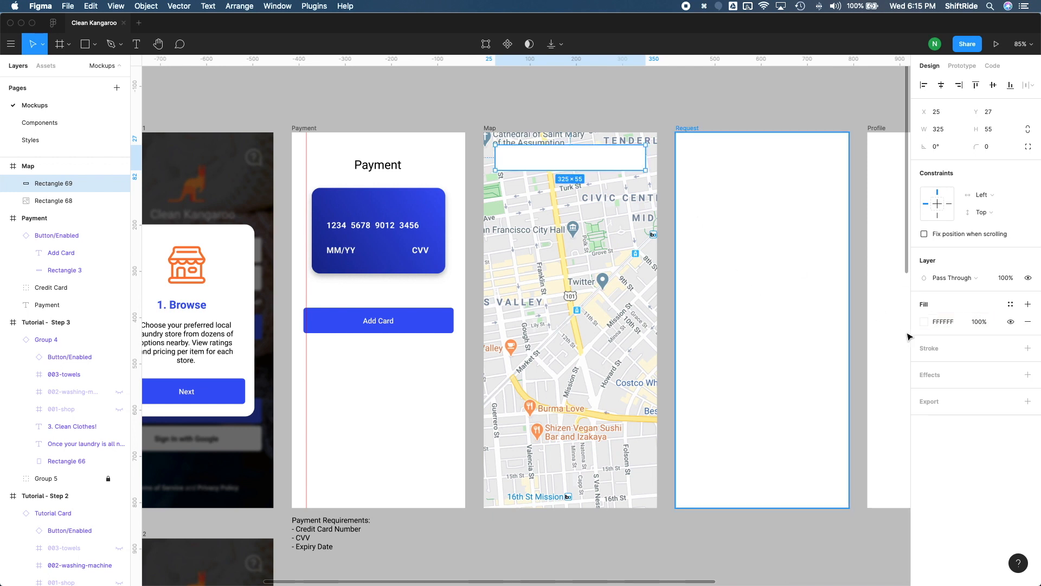
# Add an outline to the search-bar rectangle and try light greys, settling on stroke colour BABABA.
pyautogui.click(1028, 348)
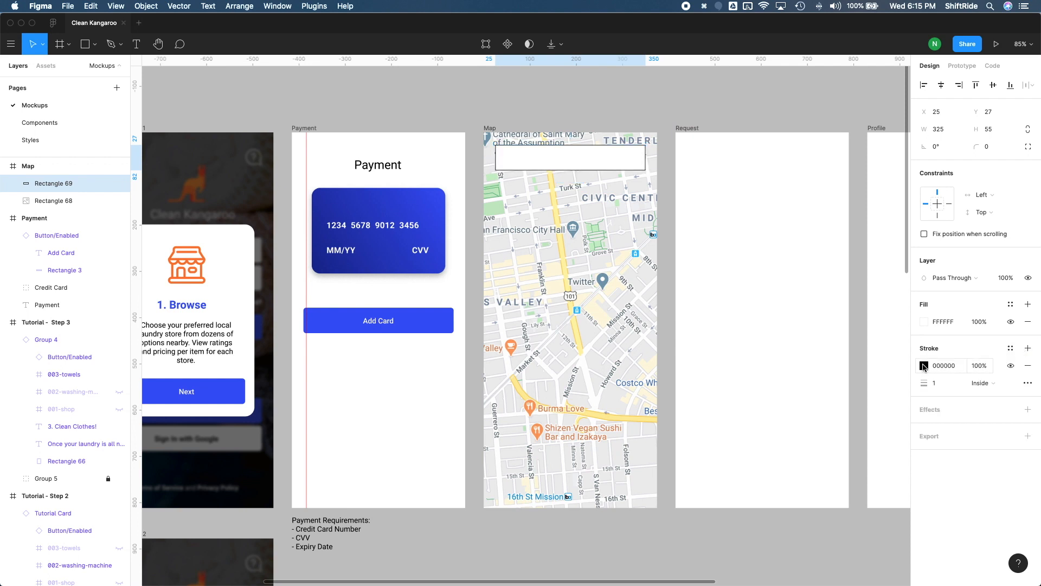
pyautogui.click(924, 366)
pyautogui.write('e5e5e5')
pyautogui.press('Return')
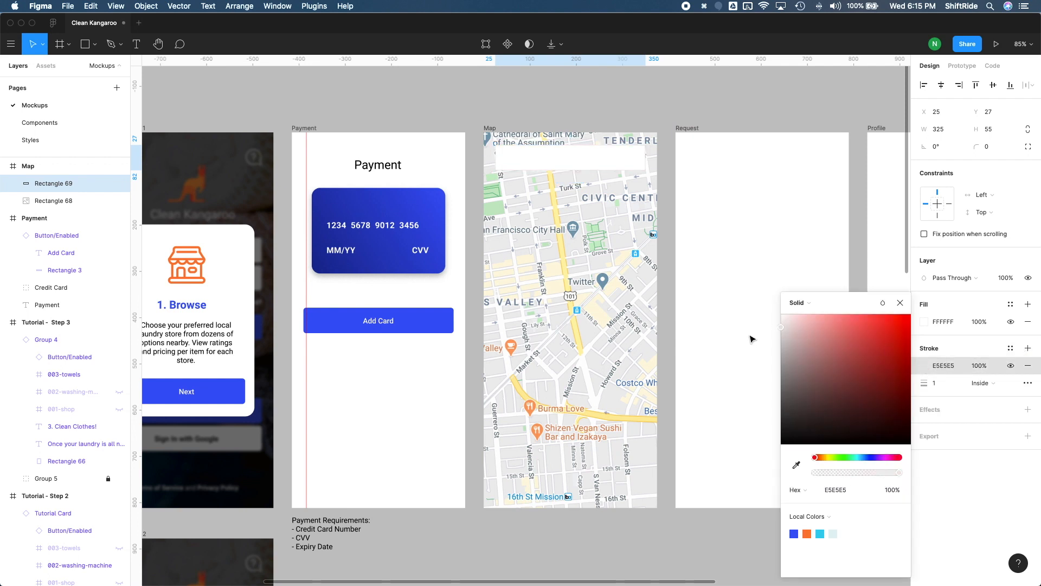
pyautogui.write('bcbcbc')
pyautogui.press('Return')
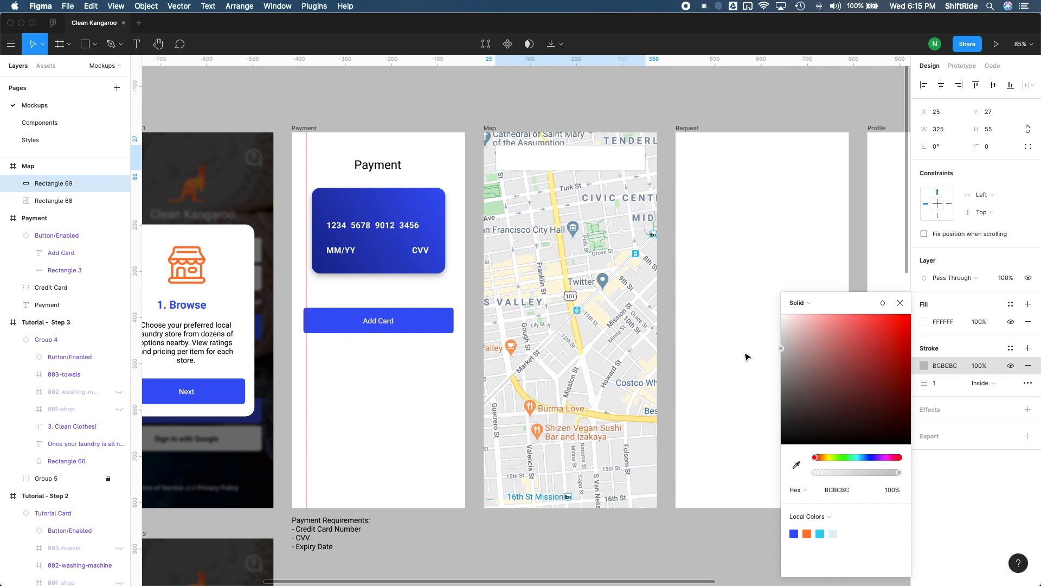
pyautogui.write('b9b9b9')
pyautogui.press('Return')
pyautogui.write('bababa')
pyautogui.press('Return')
# Set the search-bar rectangle's stroke thickness to 1.5 and its corner radius to 8.
pyautogui.click(939, 385)
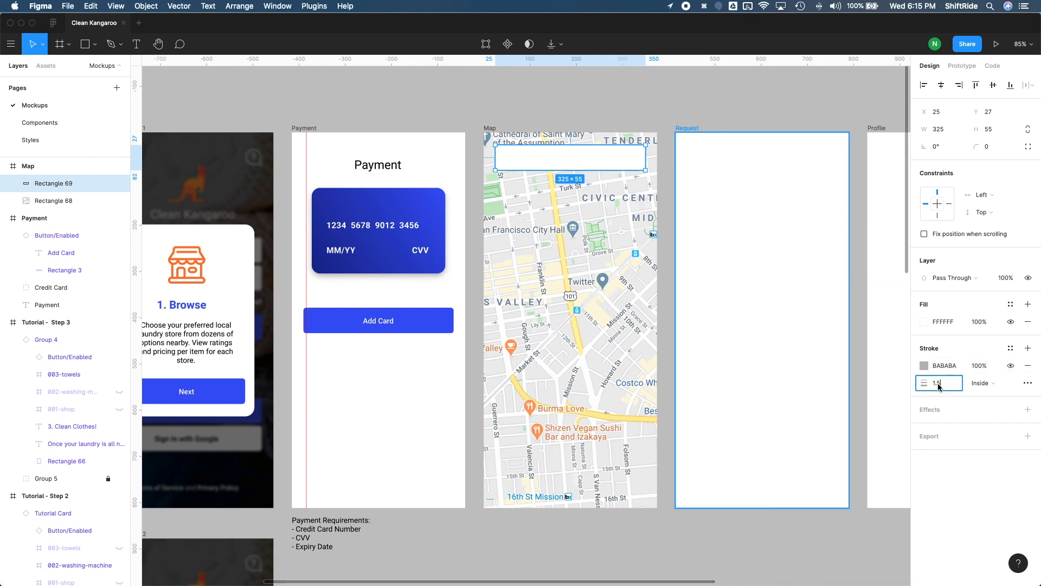
pyautogui.press('Return')
pyautogui.click(990, 149)
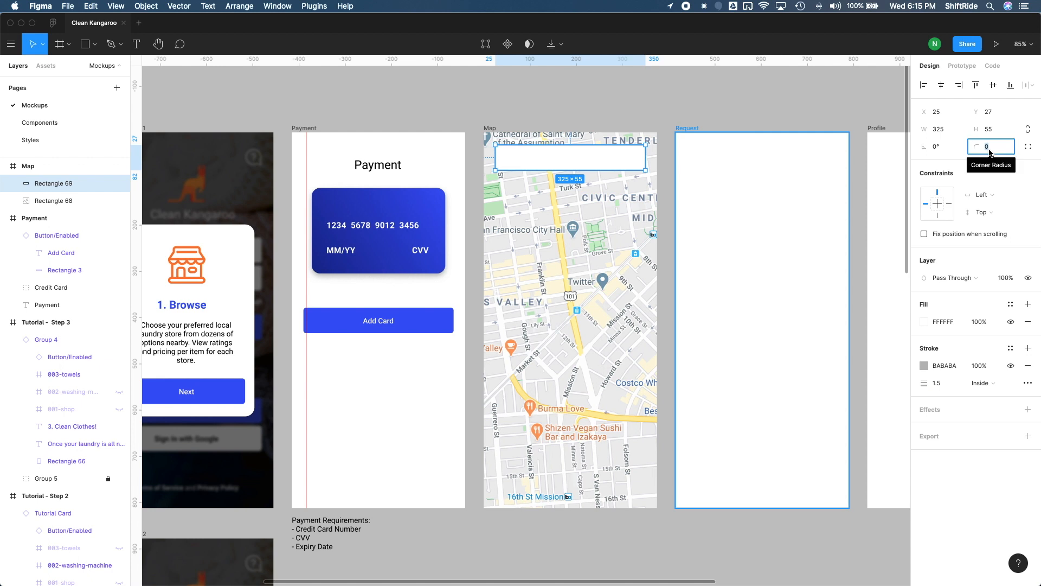
pyautogui.write('8')
pyautogui.press('Return')
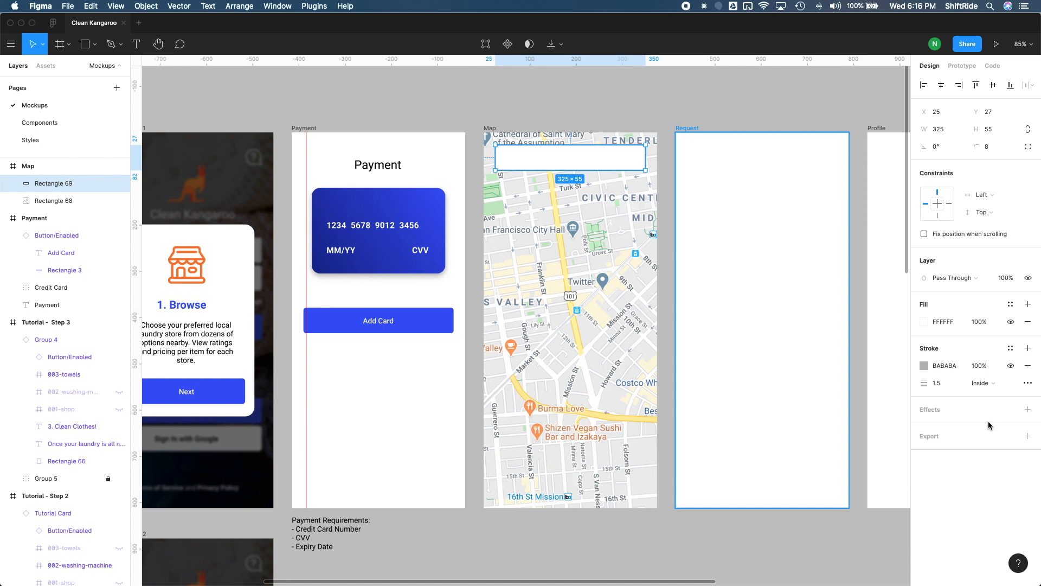
# Add a drop shadow to the search-bar rectangle with a Y offset of 5 and a blur of 10.
pyautogui.click(1029, 412)
pyautogui.click(923, 427)
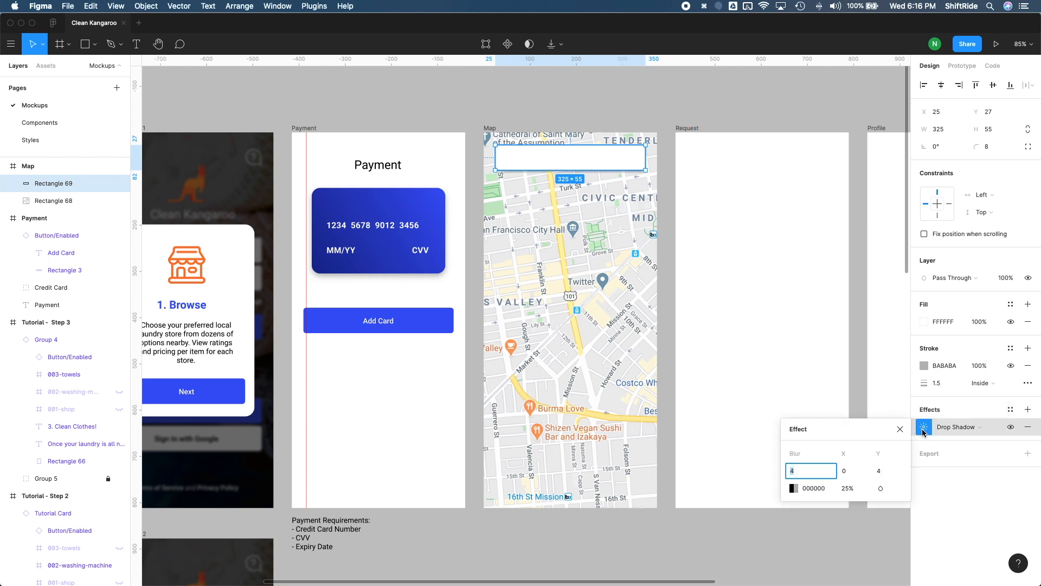
pyautogui.click(887, 475)
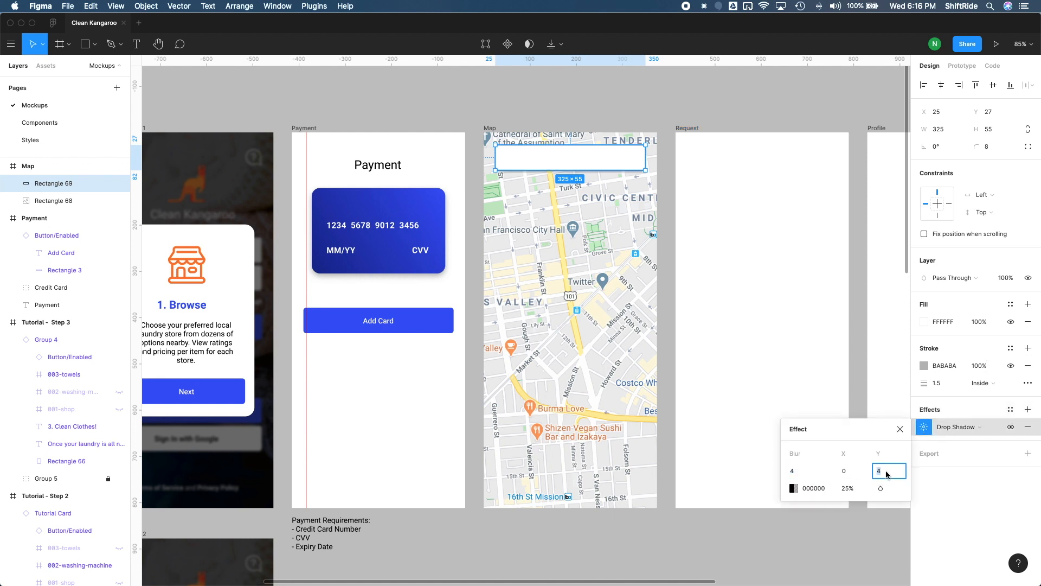
pyautogui.write('5')
pyautogui.press('Return')
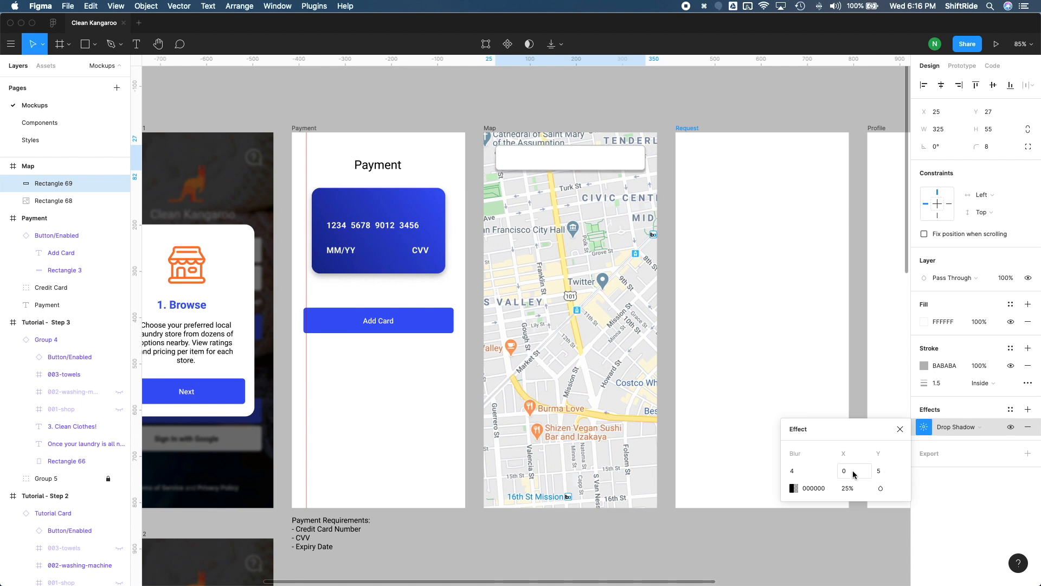
pyautogui.click(804, 476)
pyautogui.write('1')
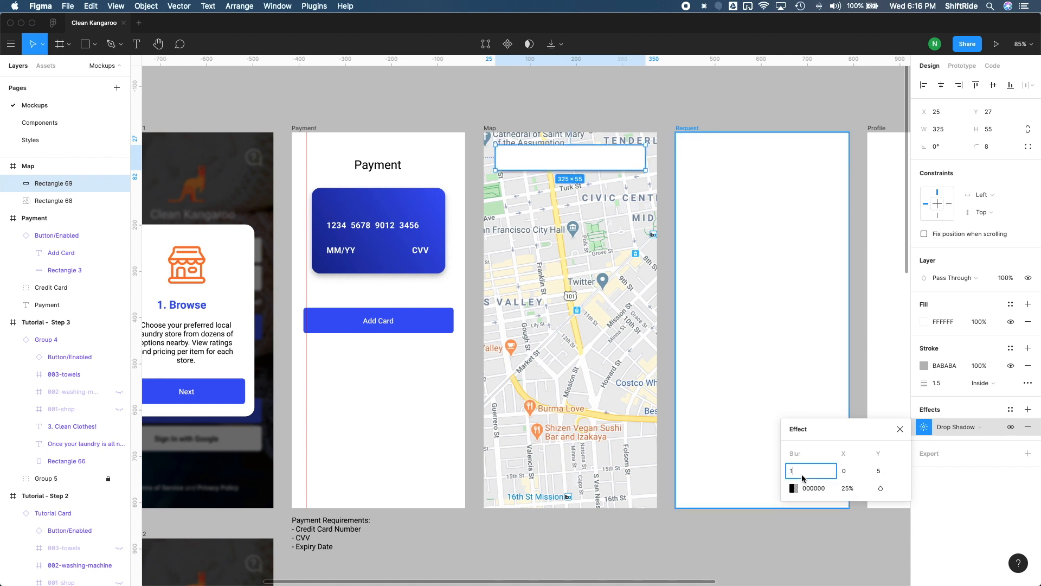
pyautogui.write('0')
# Soften the search bar's drop shadow to 10% opacity with a Y offset of 3.
pyautogui.click(844, 491)
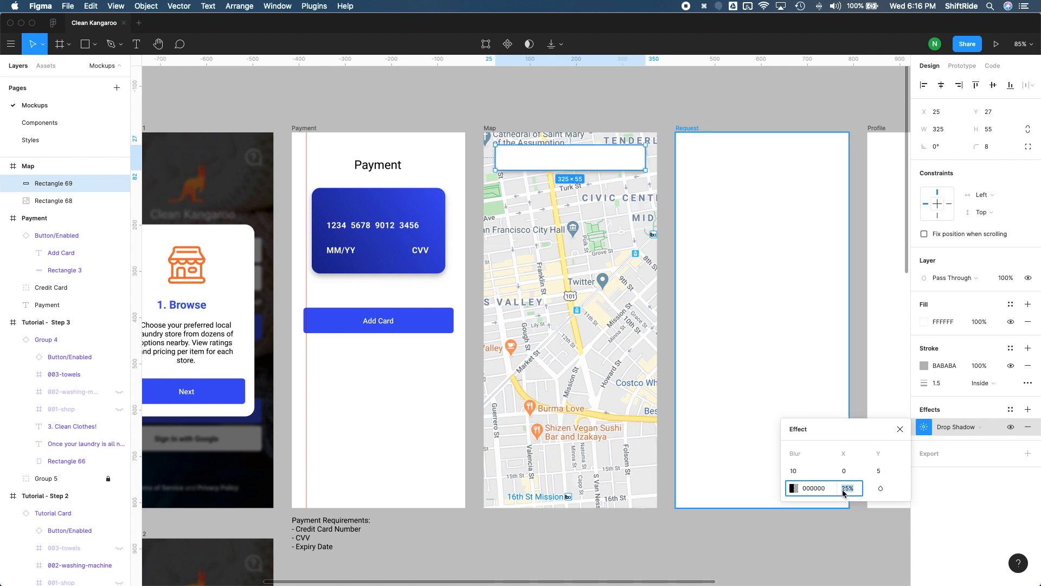
pyautogui.write('15')
pyautogui.press('Return')
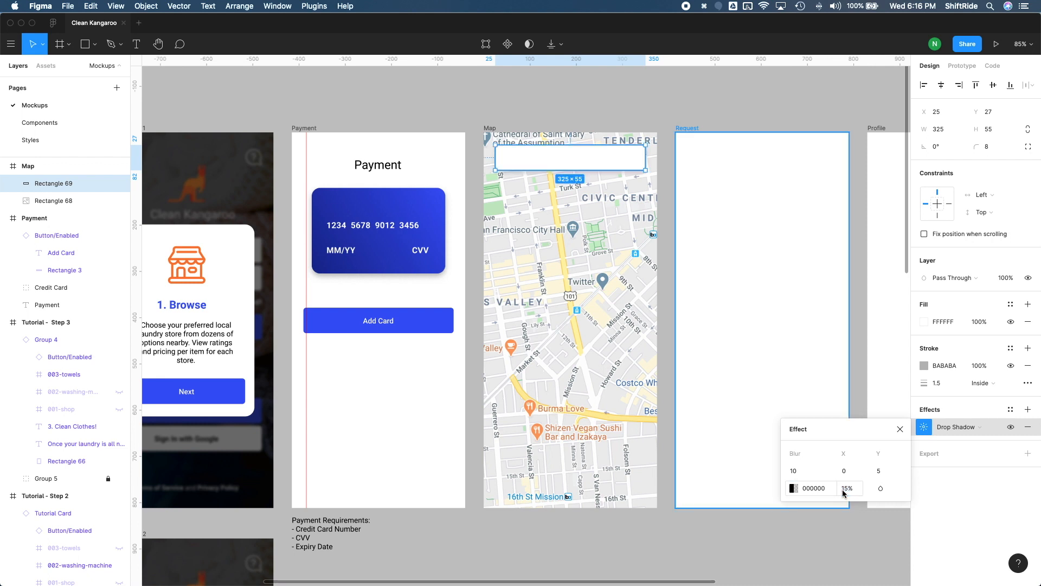
pyautogui.click(843, 489)
pyautogui.write('10')
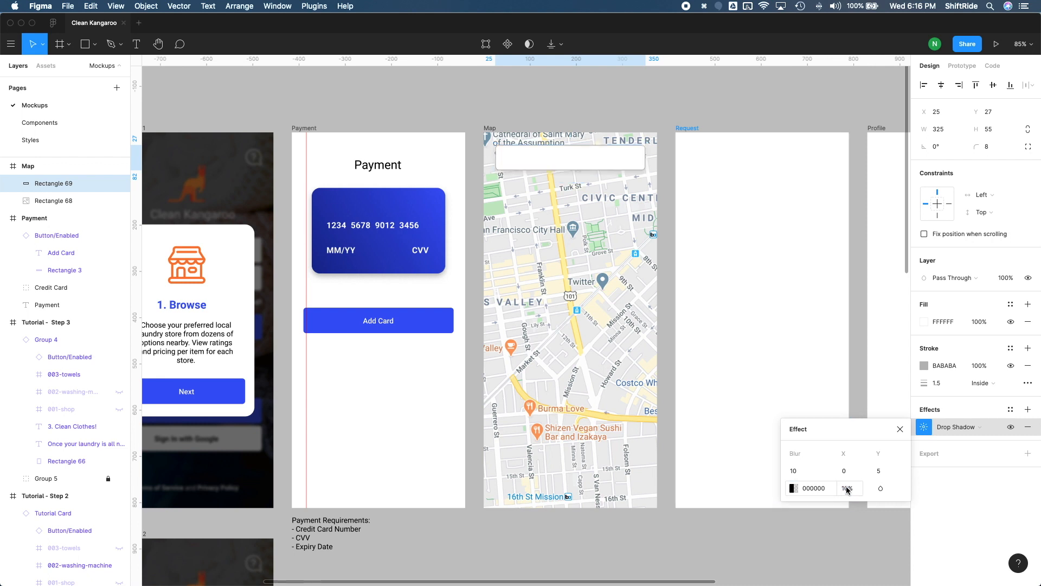
pyautogui.click(881, 473)
pyautogui.press('Return')
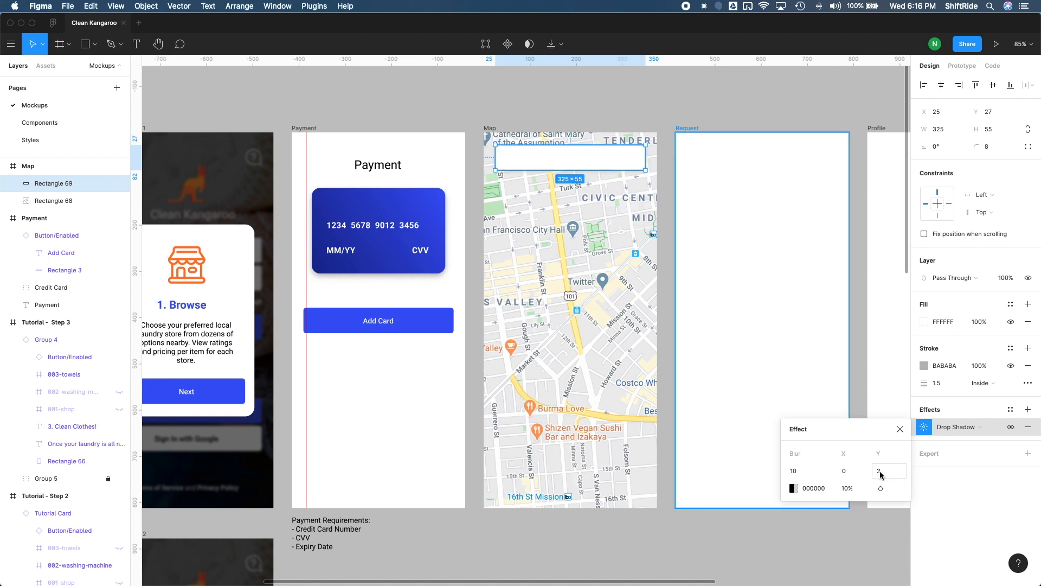
pyautogui.click(670, 237)
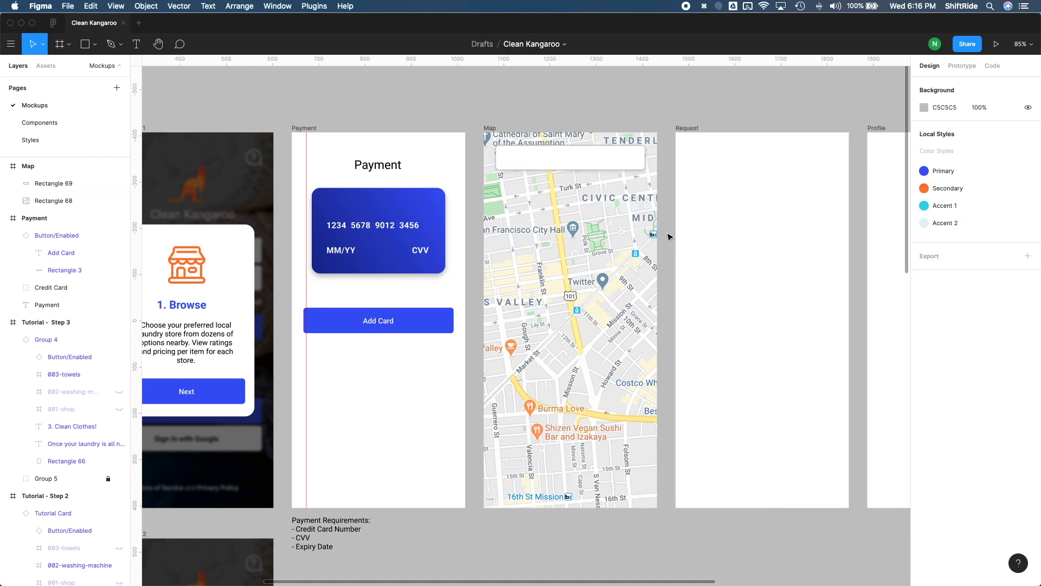
# Consult the Map screen in the mockup sketch and add a "Search" text label inside the Map frame's search bar.
pyautogui.hotkey('ctrl', 'Up')
pyautogui.click(389, 269)
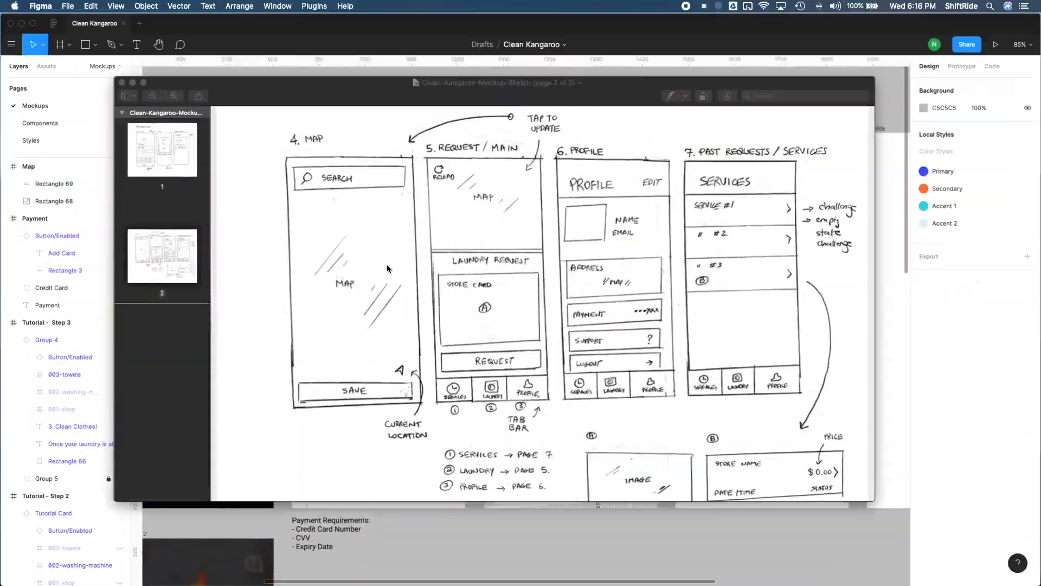
pyautogui.click(692, 546)
pyautogui.press('t')
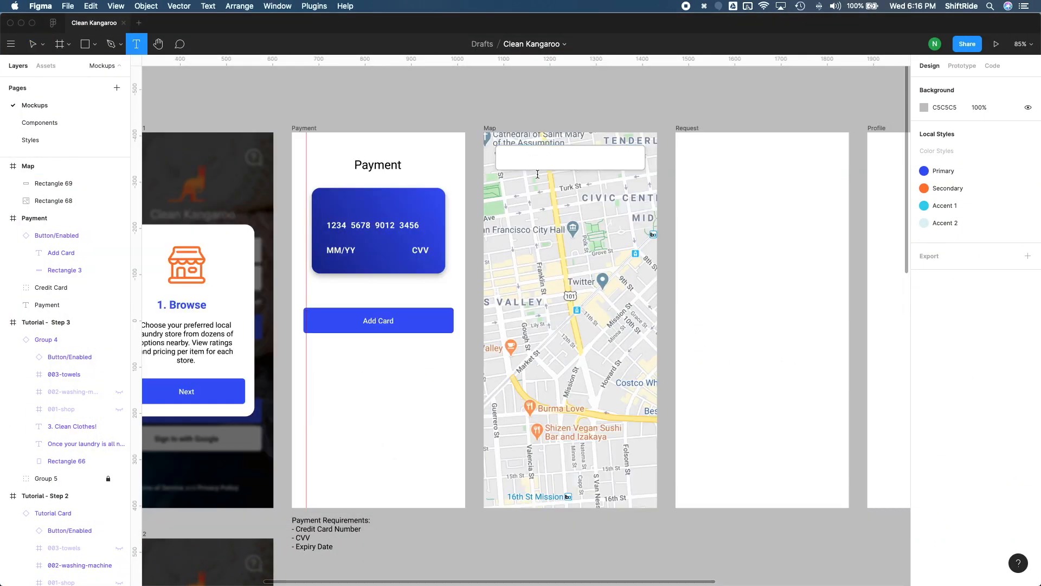
pyautogui.click(519, 158)
pyautogui.write('Search')
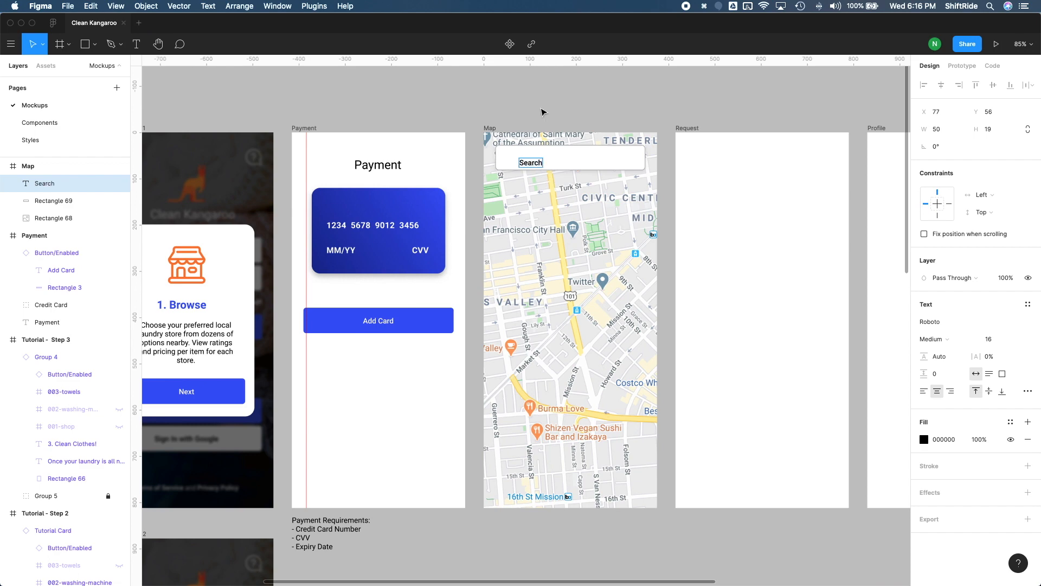
pyautogui.press('Escape')
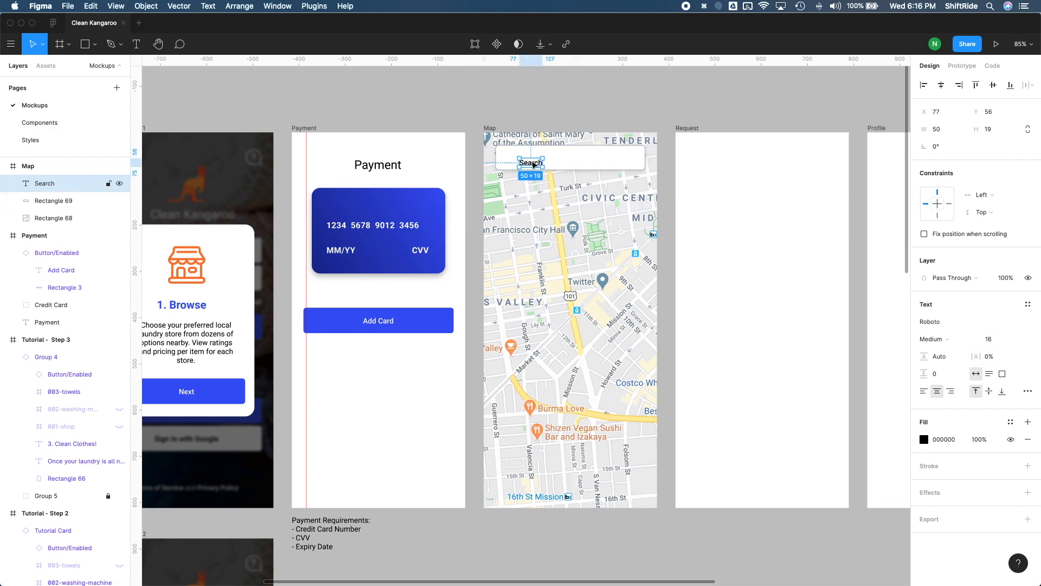
# Set the Search label's font weight to Regular and centre it vertically in the bar, leaving room before it.
pyautogui.hscroll(3, 623, 217)
pyautogui.scroll(1, 624, 217)
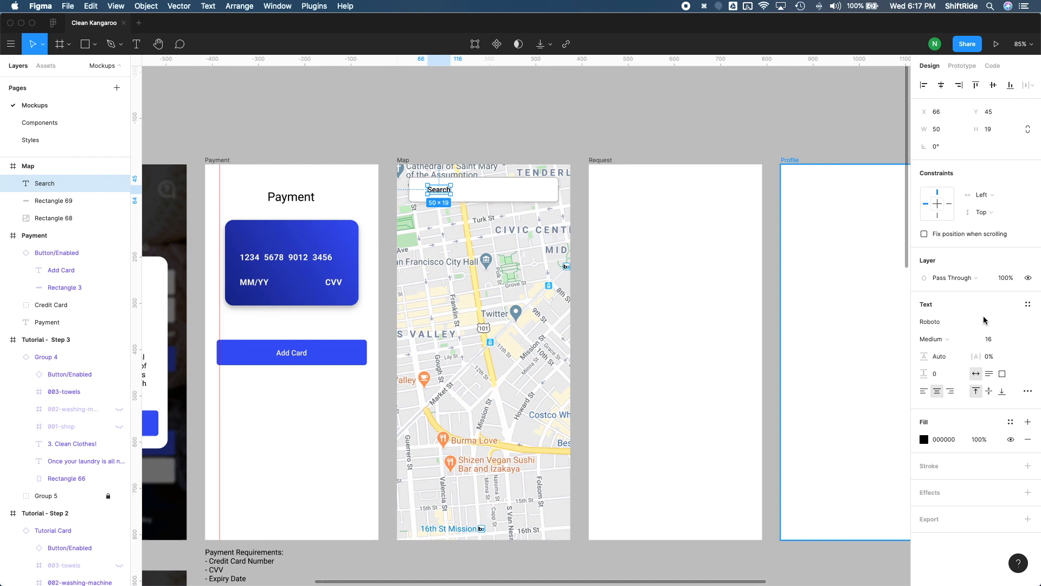
pyautogui.click(934, 339)
pyautogui.click(957, 326)
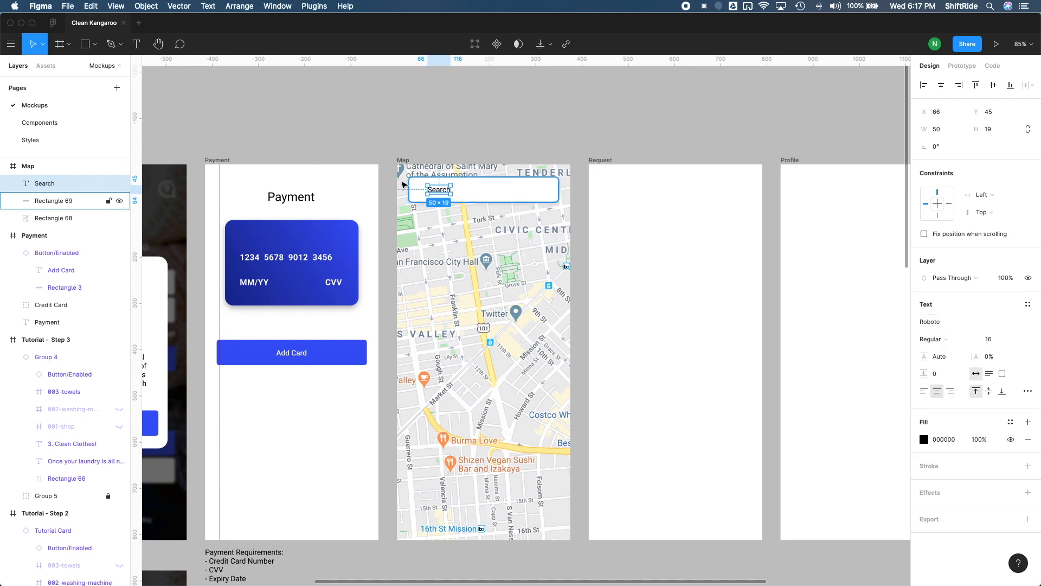
pyautogui.hotkey('shift', 'Right')
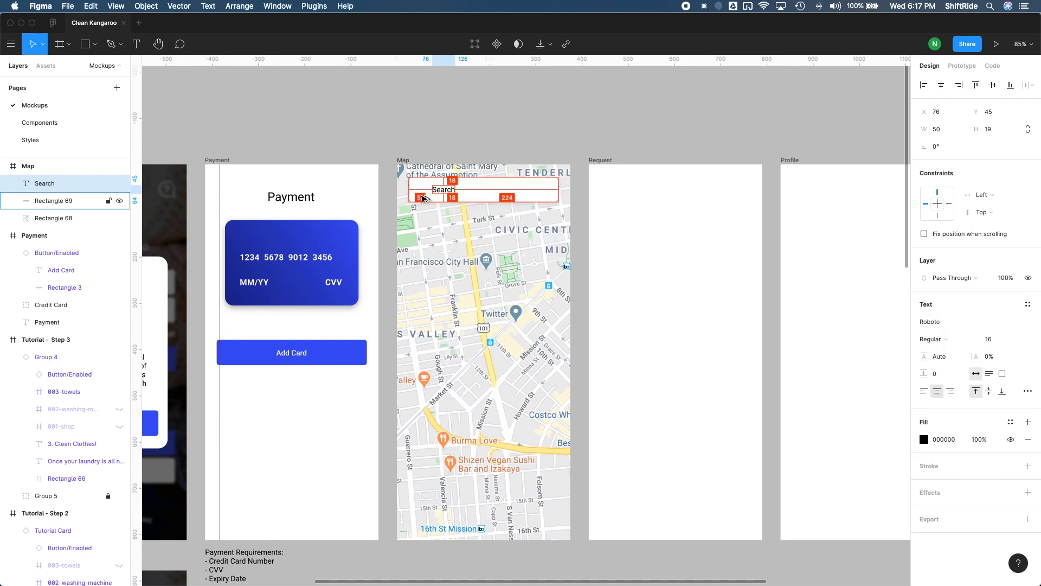
pyautogui.press('Right')
pyautogui.press('Right')
# Add a second drop shadow to the search-bar rectangle.
pyautogui.click(422, 198)
pyautogui.scroll(-2, 705, 326)
pyautogui.click(1027, 410)
pyautogui.click(1028, 409)
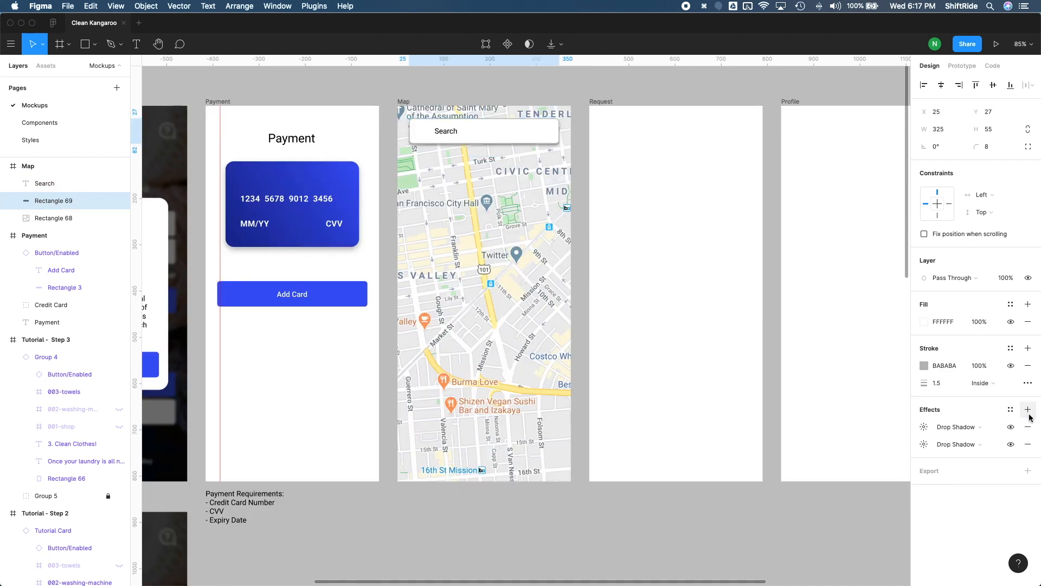
# Set the search bar's original drop shadow to a Y offset of 0, a blur of 25 and 5% opacity.
pyautogui.click(924, 444)
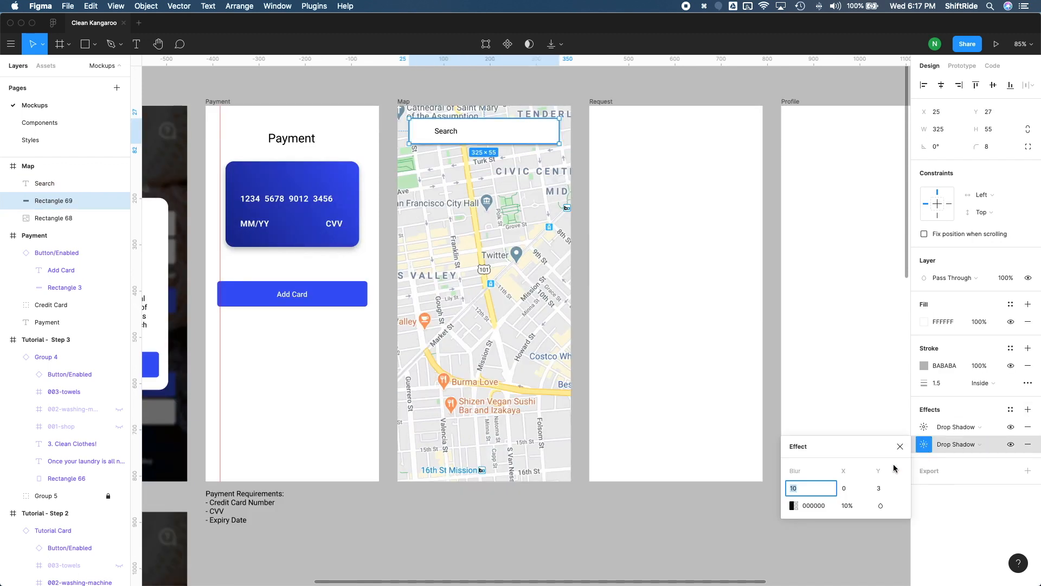
pyautogui.click(850, 490)
pyautogui.press('Tab')
pyautogui.write('0')
pyautogui.press('Return')
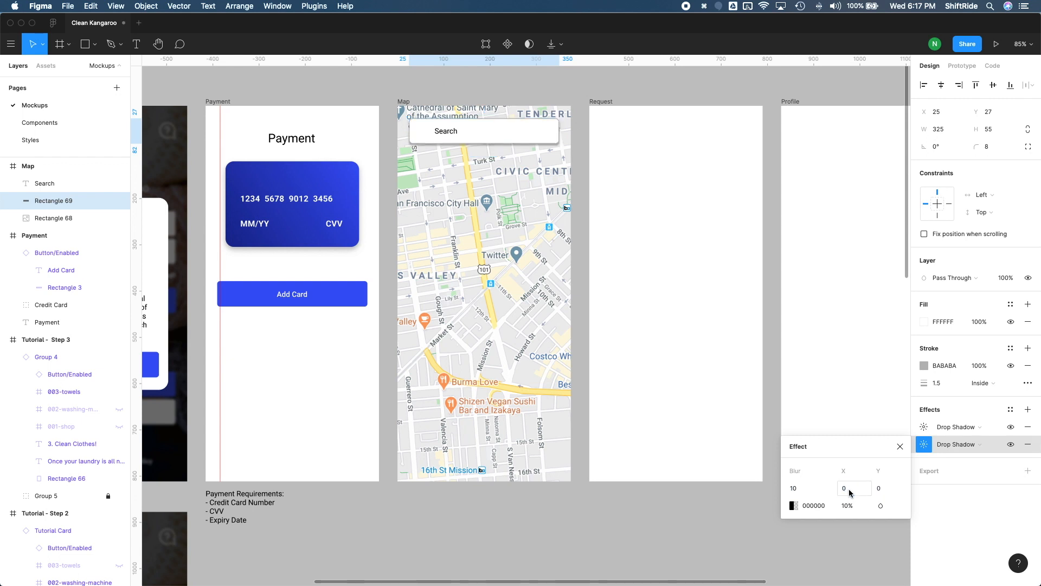
pyautogui.click(801, 488)
pyautogui.write('30')
pyautogui.press('Return')
pyautogui.click(801, 487)
pyautogui.write('25')
pyautogui.press('Return')
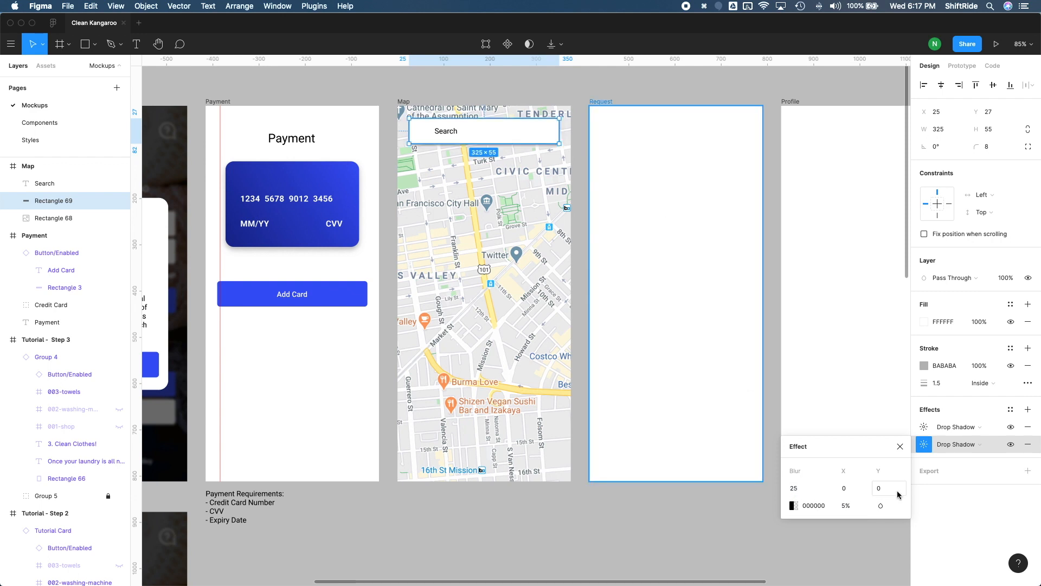
# Set the opacity of the search bar's newly added drop shadow to 15%.
pyautogui.click(925, 427)
pyautogui.click(844, 490)
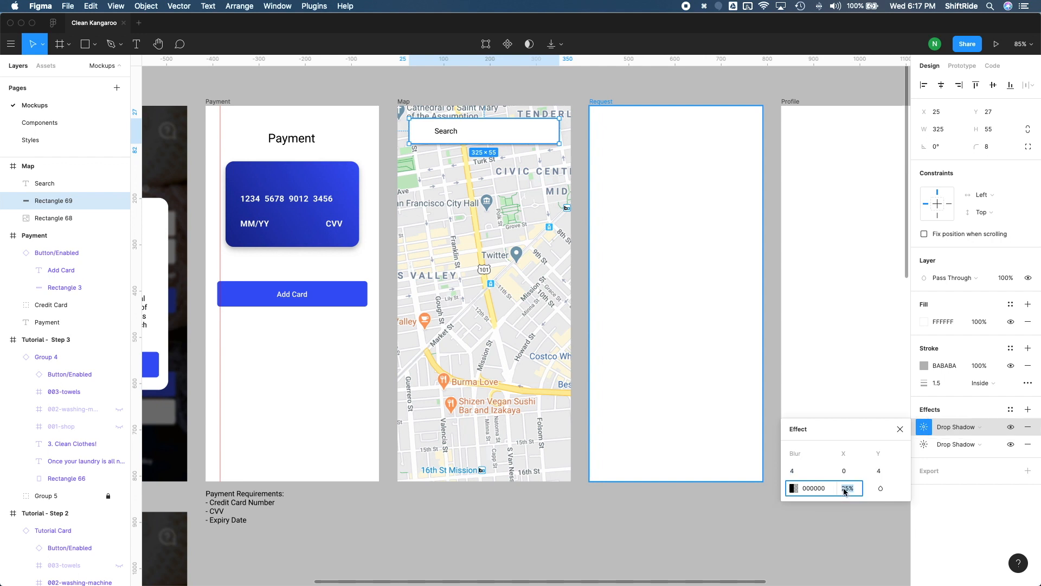
pyautogui.write('20')
pyautogui.press('Return')
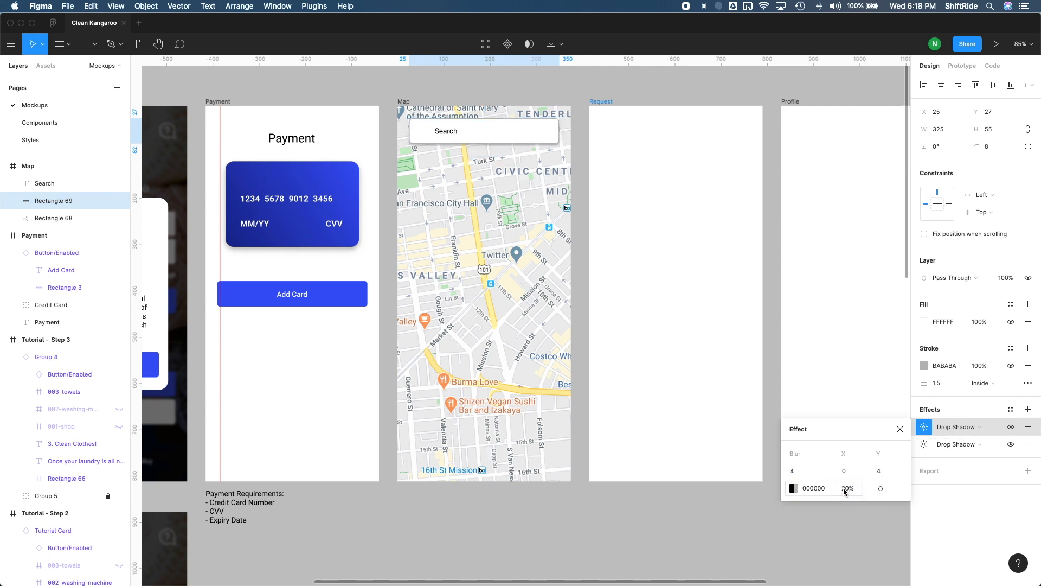
pyautogui.click(845, 489)
pyautogui.write('15')
pyautogui.press('Tab')
pyautogui.click(583, 208)
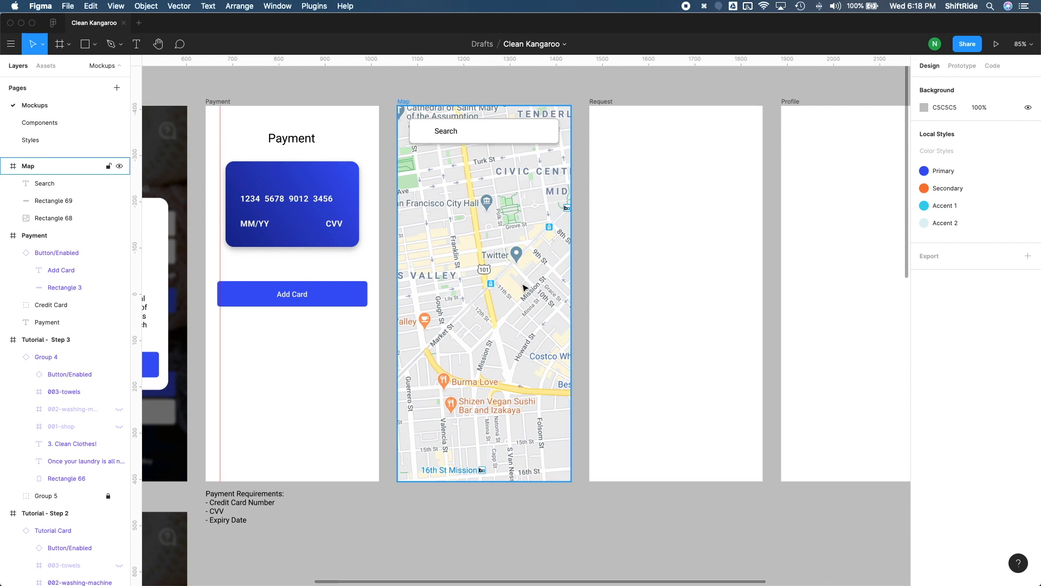
# Switch to the Resources folder in Finder and open the Map folder inside Icons.
pyautogui.hotkey('ctrl', 'Up')
pyautogui.click(922, 509)
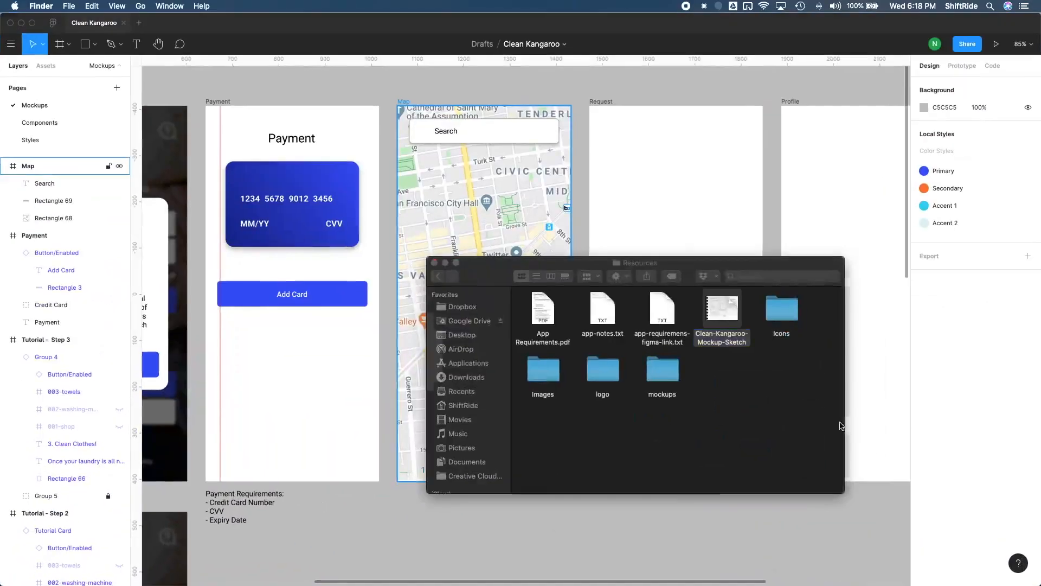
pyautogui.click(752, 404)
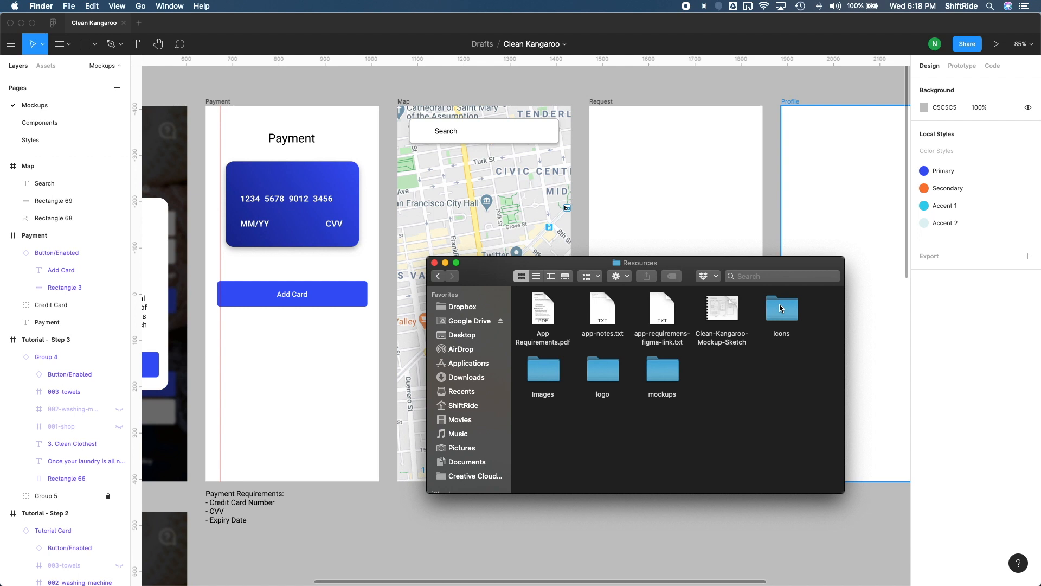
pyautogui.click(780, 308)
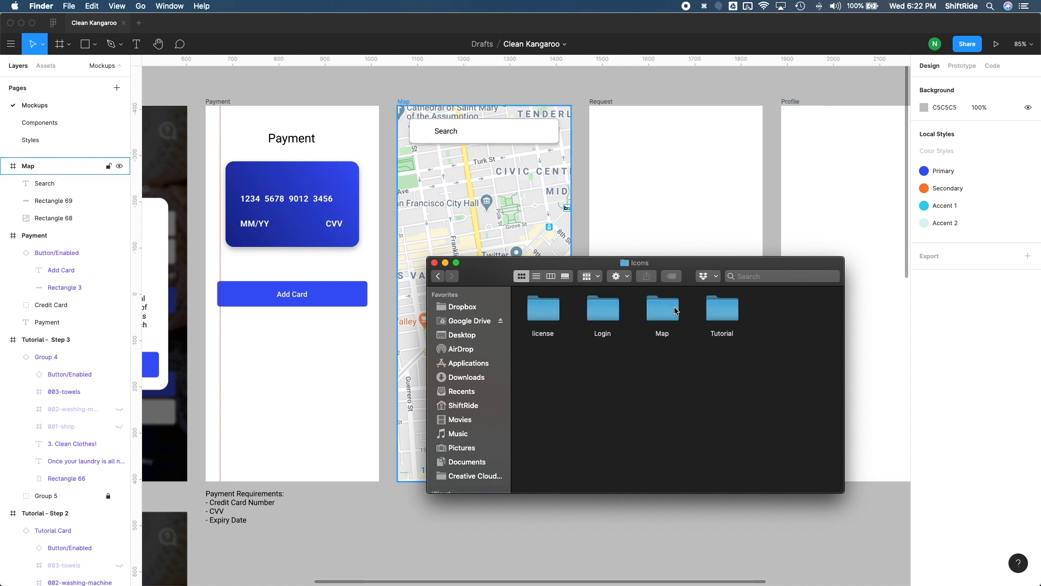
pyautogui.doubleClick(675, 309)
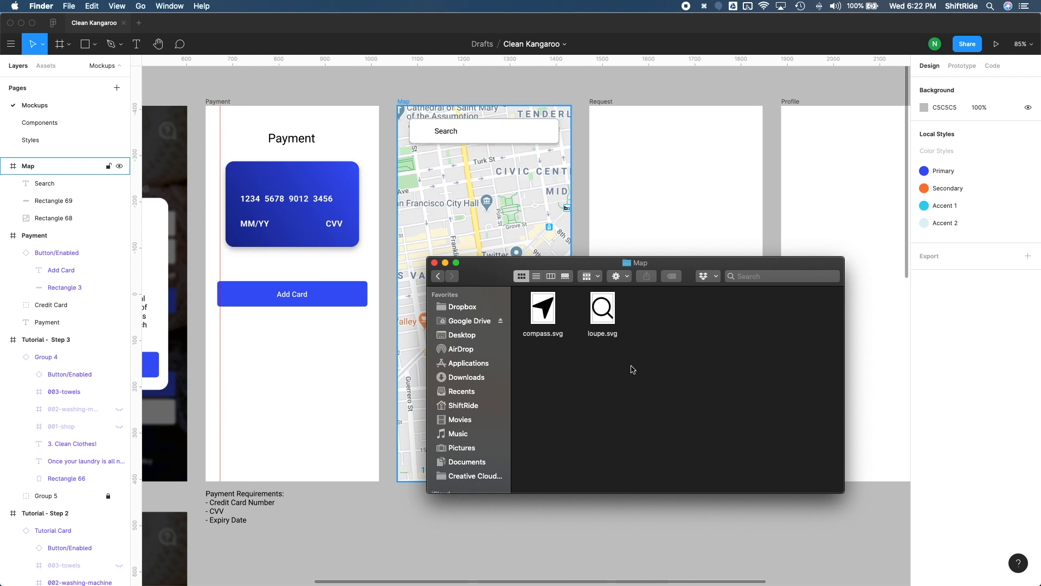
# Import compass.svg and loupe.svg into the Figma mockup and scale both icons down to 47 × 47 inside the Map frame.
pyautogui.moveTo(640, 367); pyautogui.dragTo(463, 153)
pyautogui.press('super+z')
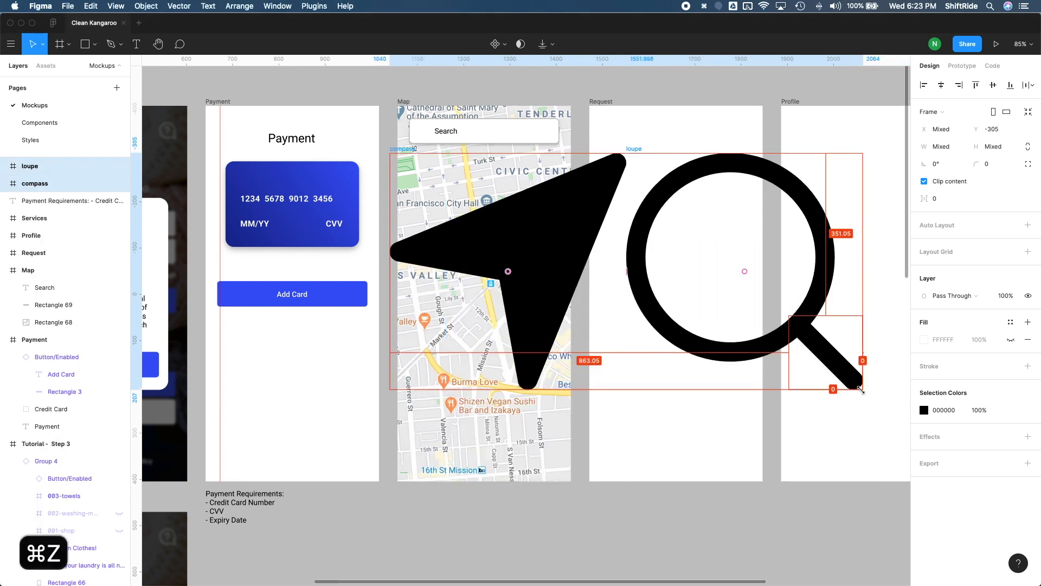
pyautogui.moveTo(806, 360); pyautogui.dragTo(494, 214)
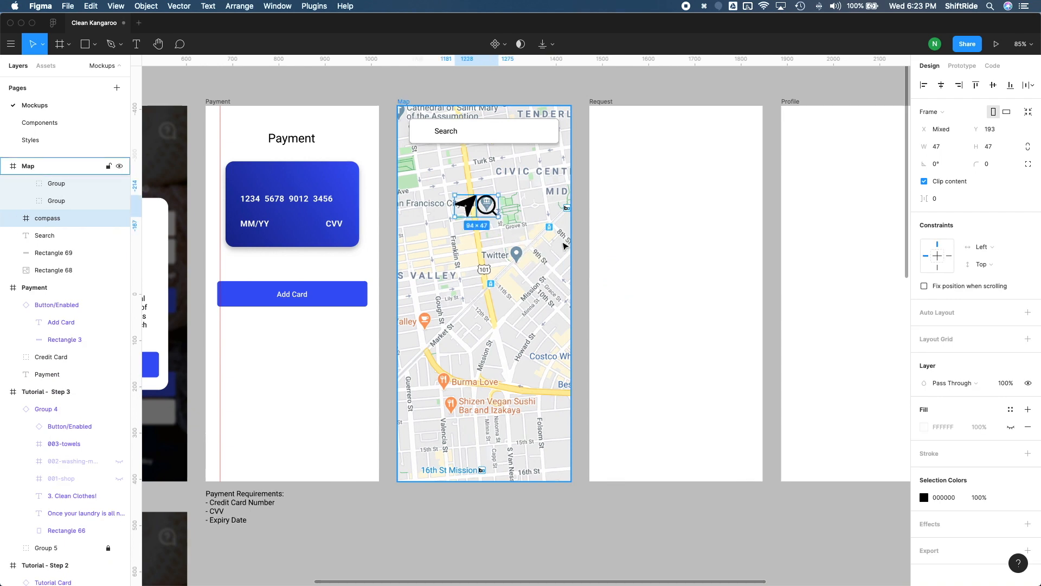
# Move the loupe icon just below the search bar, constrain its proportions and set its width to 25.
pyautogui.scroll(2, 542, 244)
pyautogui.hscroll(-2, 542, 244)
pyautogui.moveTo(523, 245); pyautogui.dragTo(484, 200)
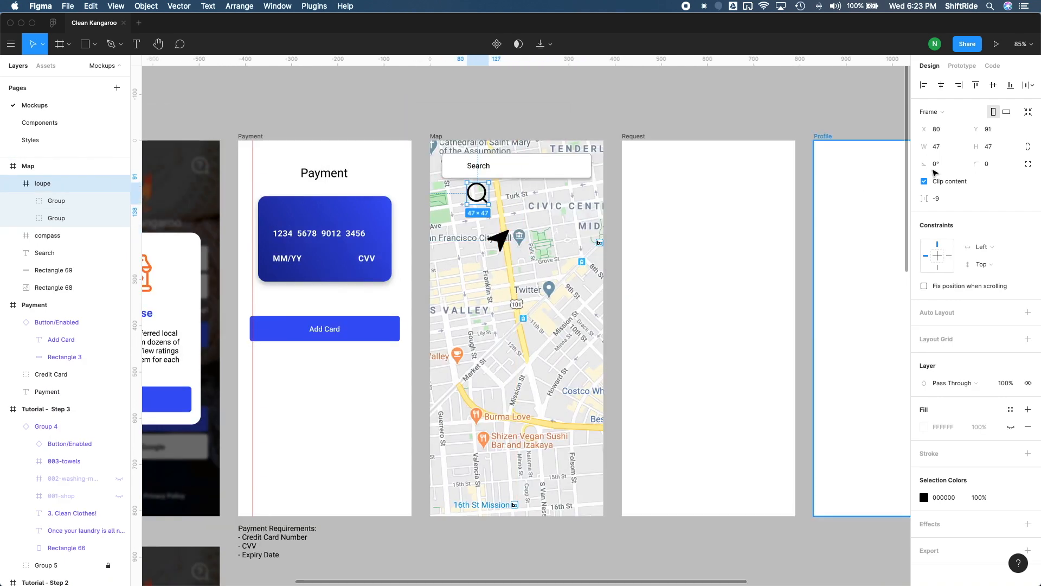
pyautogui.click(1028, 150)
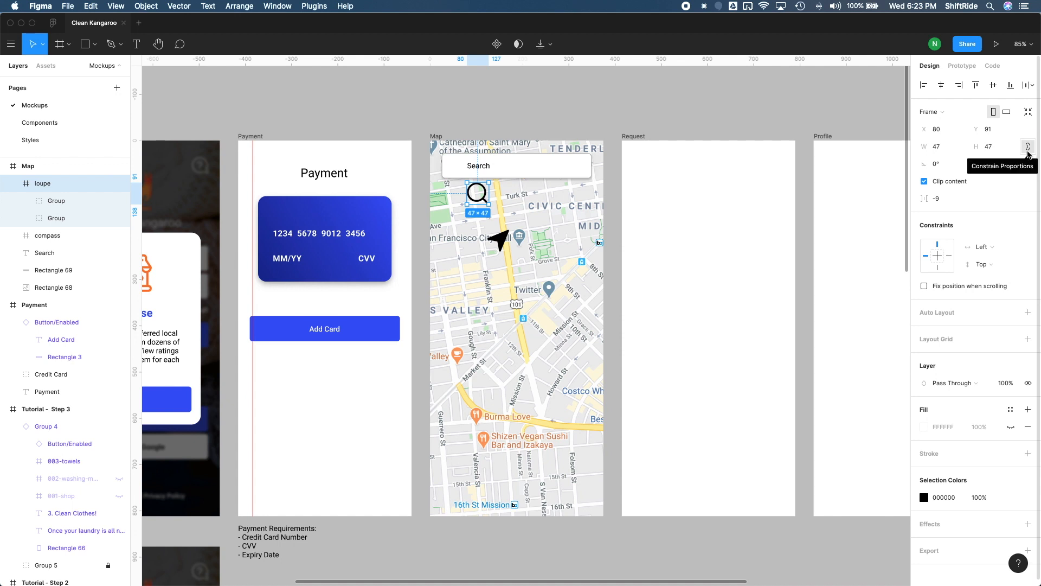
pyautogui.click(936, 146)
pyautogui.write('25')
pyautogui.press('Return')
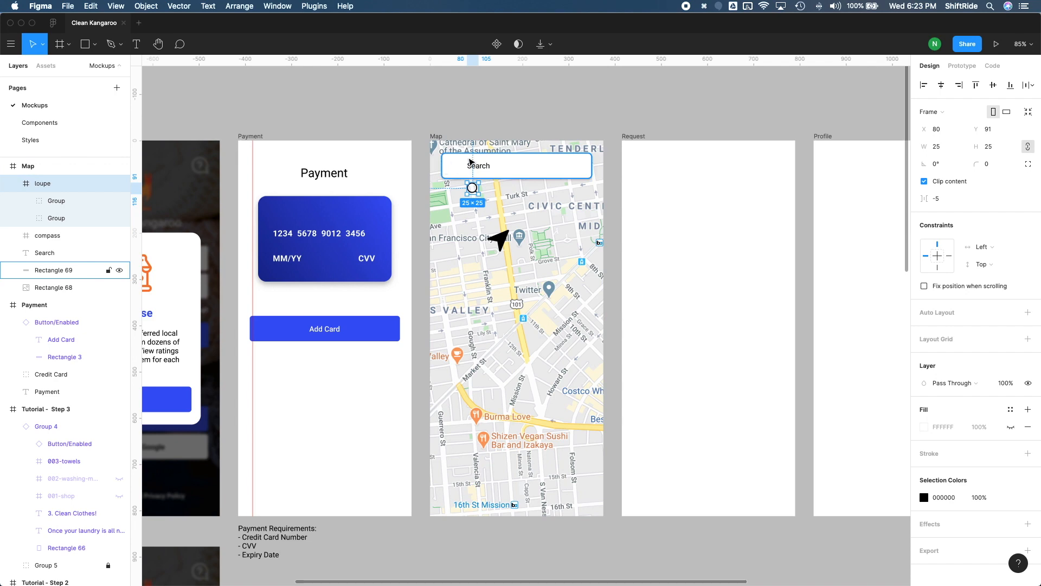
# Place the loupe icon inside the search bar before the Search label and nudge the label slightly left.
pyautogui.scroll(5, 471, 161)
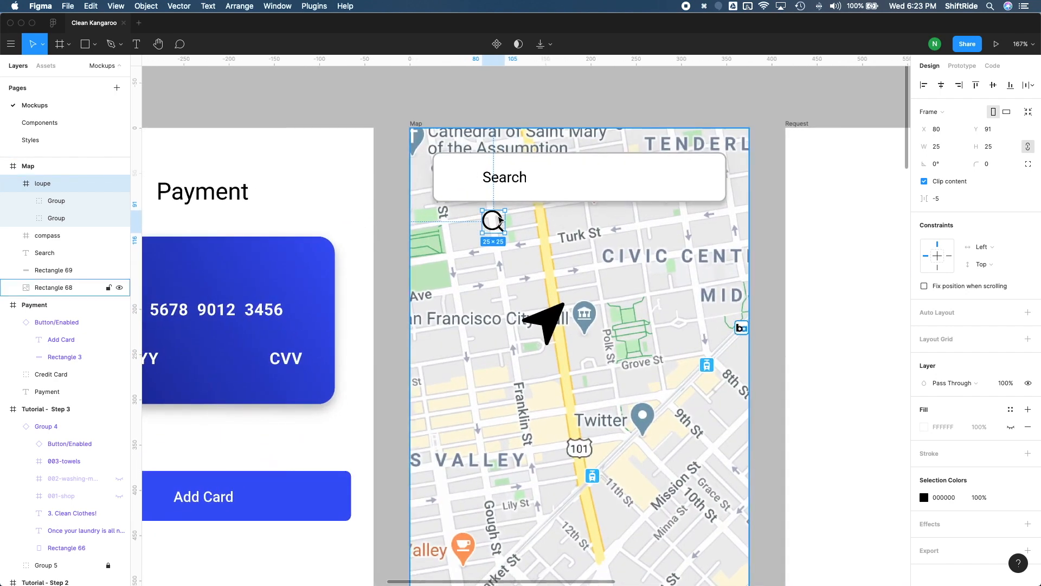
pyautogui.moveTo(499, 219); pyautogui.dragTo(463, 183)
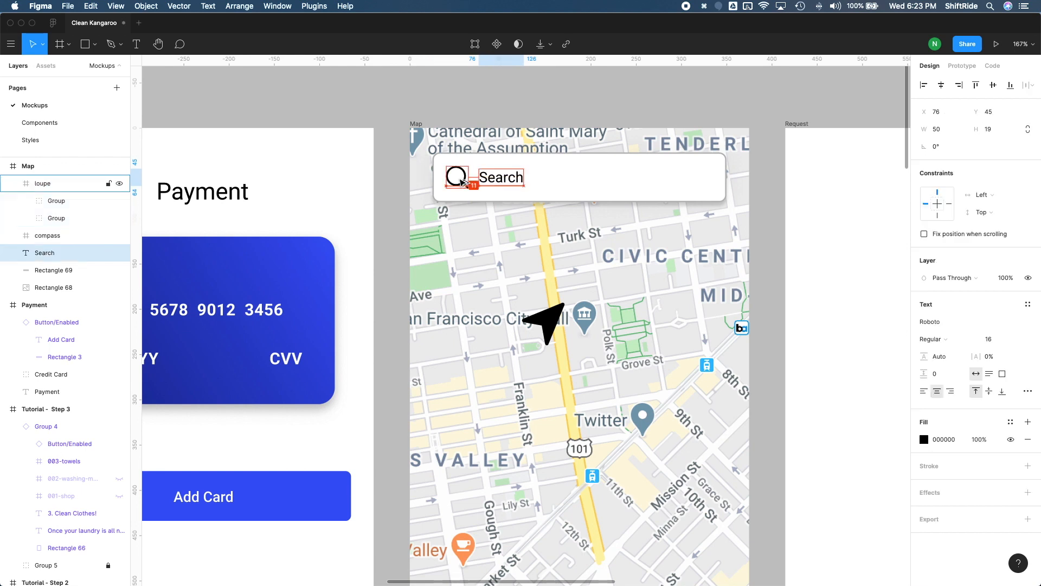
pyautogui.press('Left')
pyautogui.press('Left')
# Apply the Primary color style to the loupe icon.
pyautogui.click(462, 182)
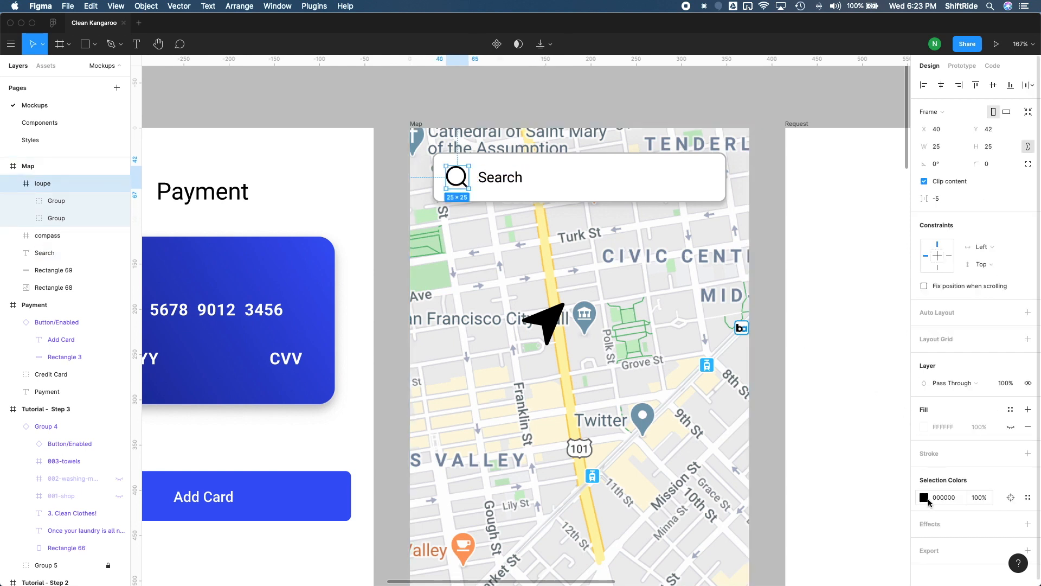
pyautogui.click(1028, 497)
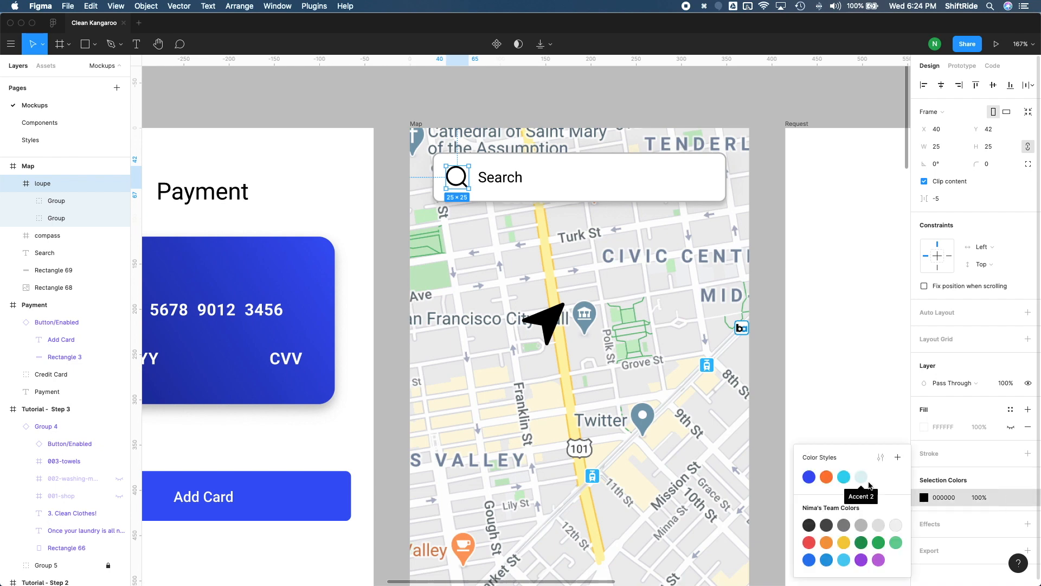
pyautogui.click(810, 476)
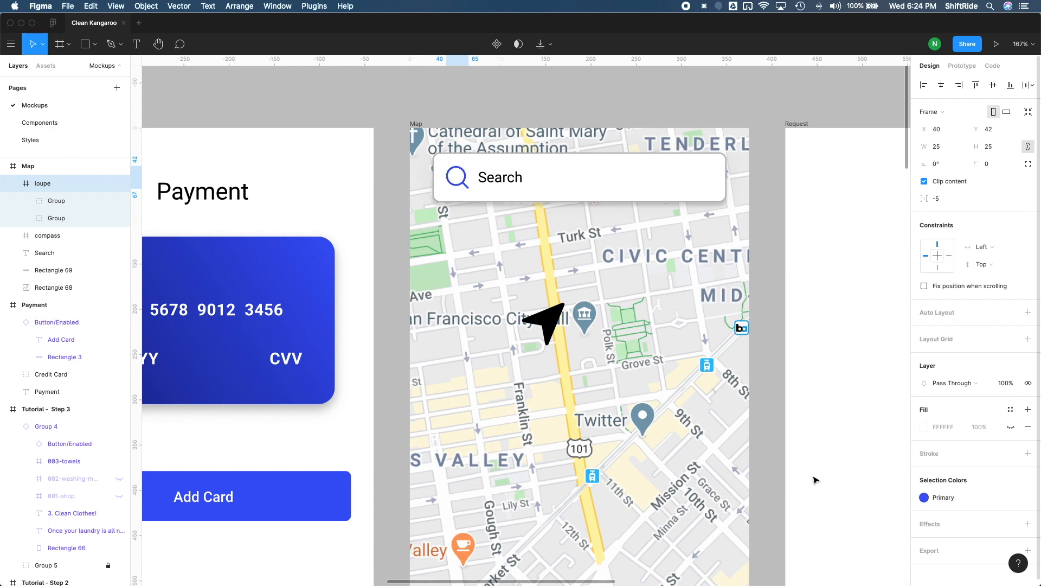
# Recolor the compass icon with the Primary color style.
pyautogui.click(774, 324)
pyautogui.press('super+z')
pyautogui.press('super+z')
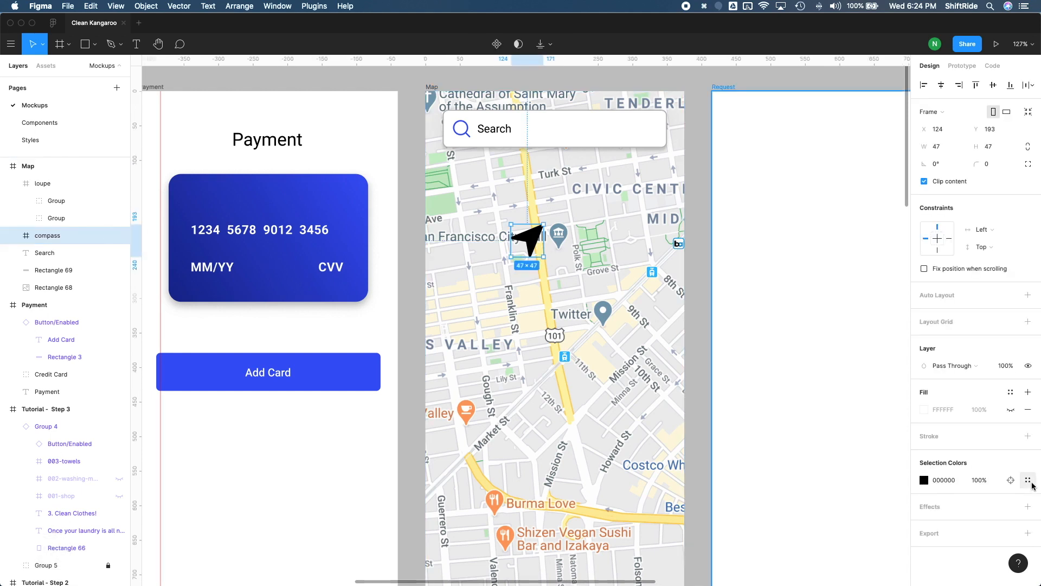
pyautogui.click(1032, 484)
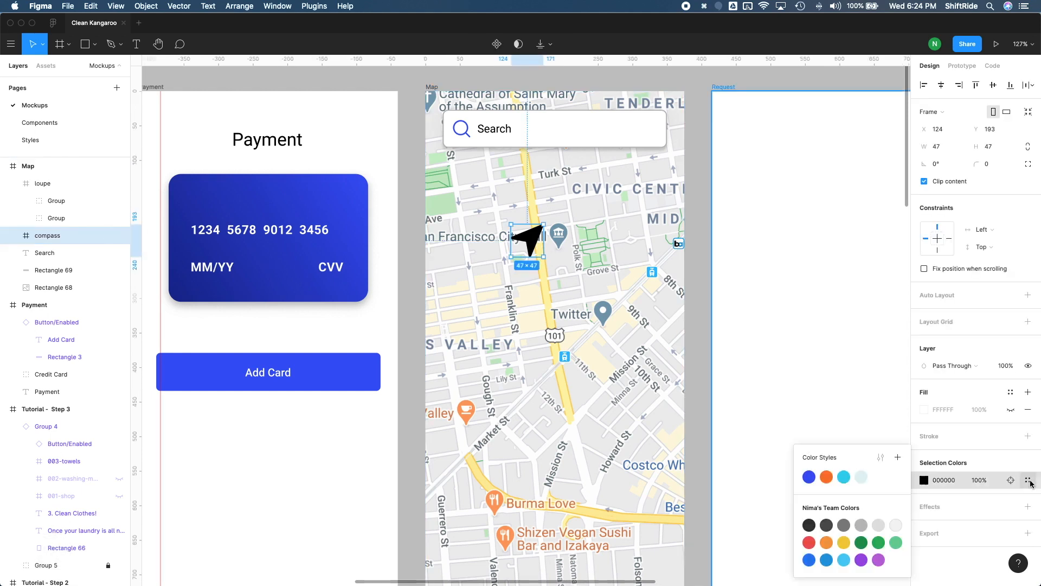
pyautogui.click(810, 478)
# Move the compass icon to the lower-right corner of the Map frame, at X 303 and Y 683.
pyautogui.scroll(-2, 579, 255)
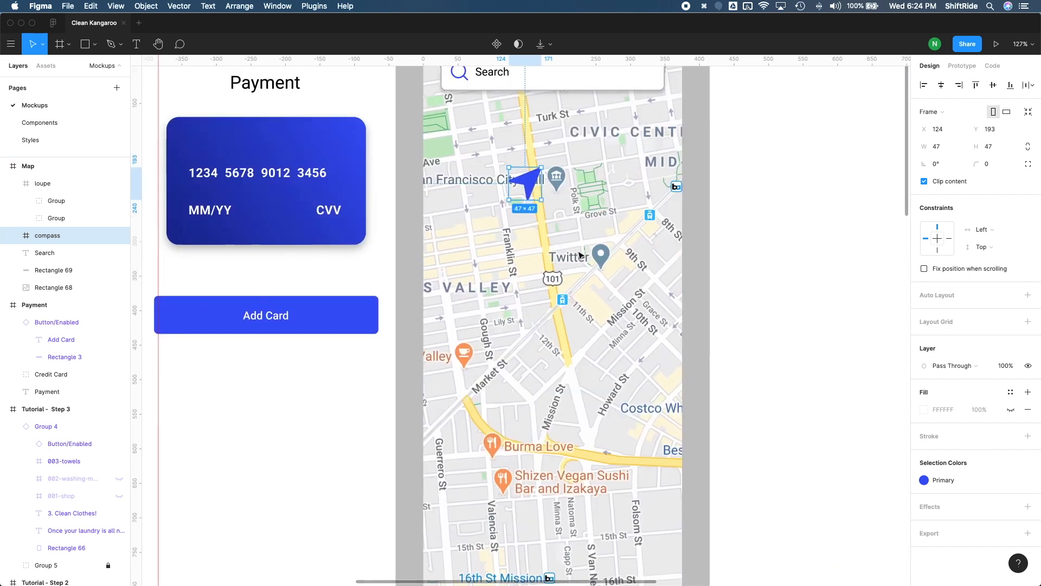
pyautogui.scroll(-2, 579, 255)
pyautogui.moveTo(527, 144); pyautogui.dragTo(650, 480)
pyautogui.scroll(-3, 648, 439)
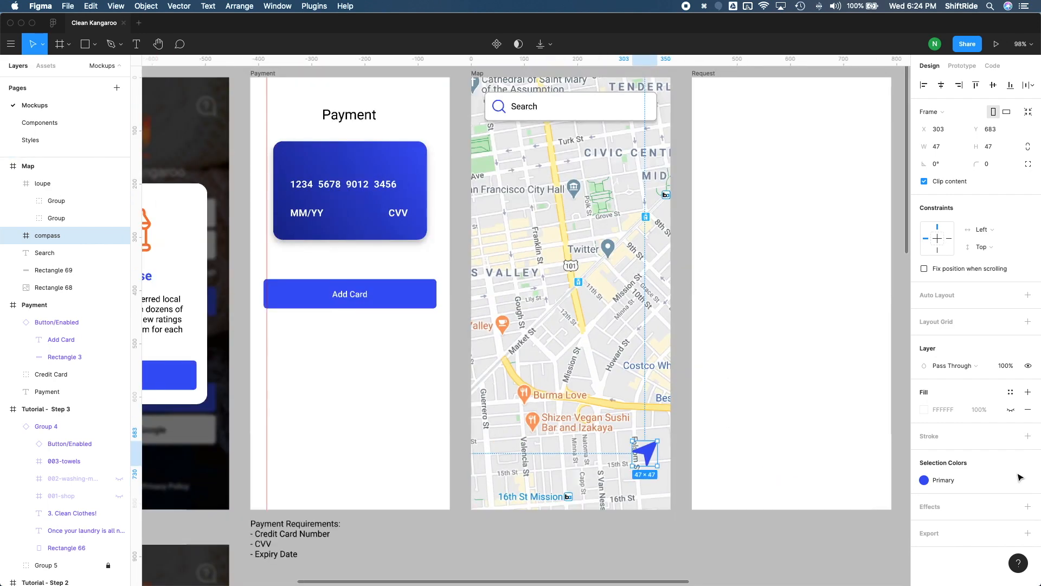
# Add a drop shadow to the compass icon with a blur of 20 and 20% opacity.
pyautogui.click(1027, 506)
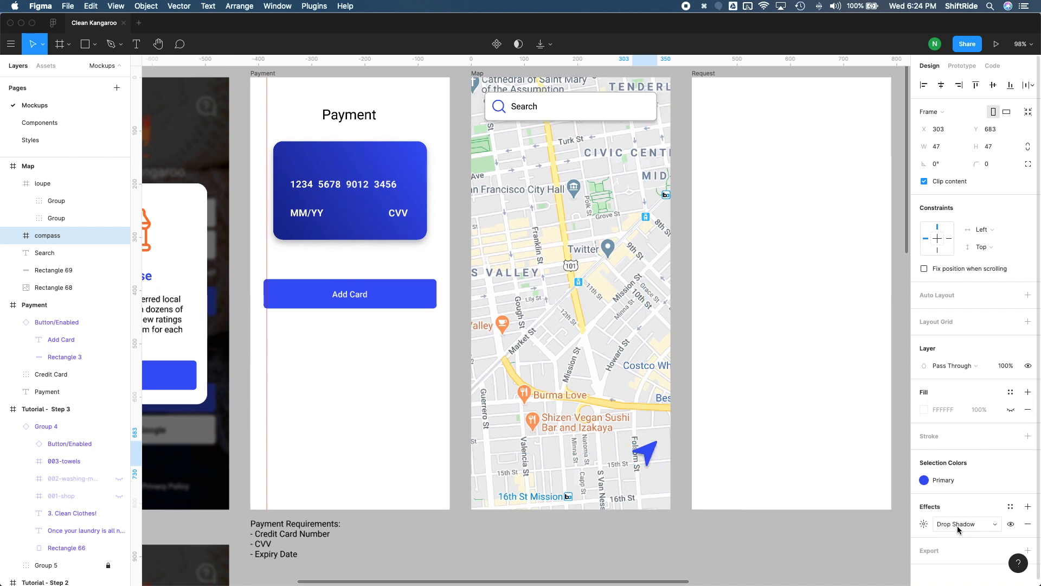
pyautogui.click(924, 524)
pyautogui.click(809, 548)
pyautogui.write('20')
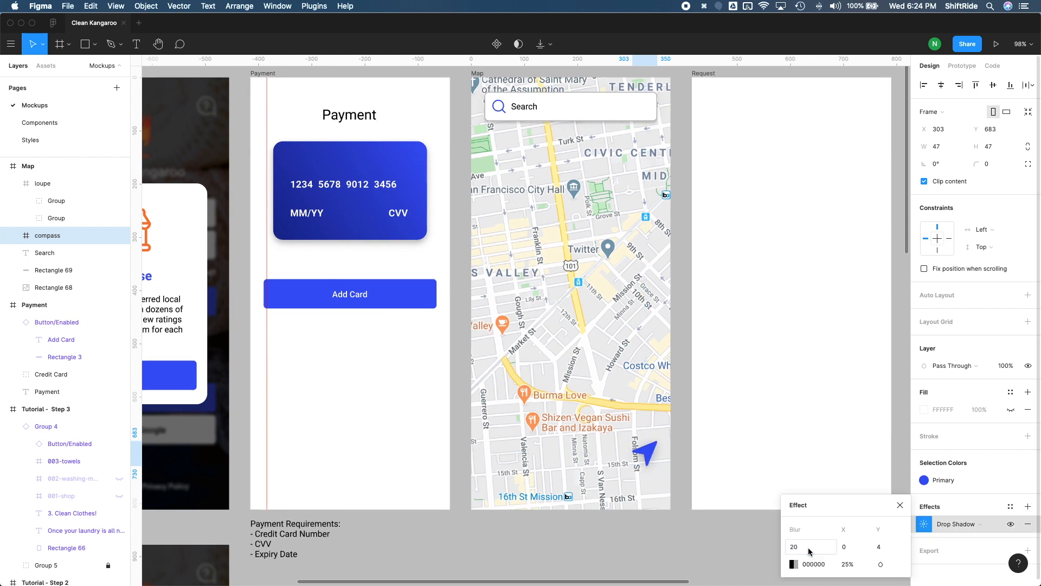
pyautogui.click(847, 564)
pyautogui.write('2')
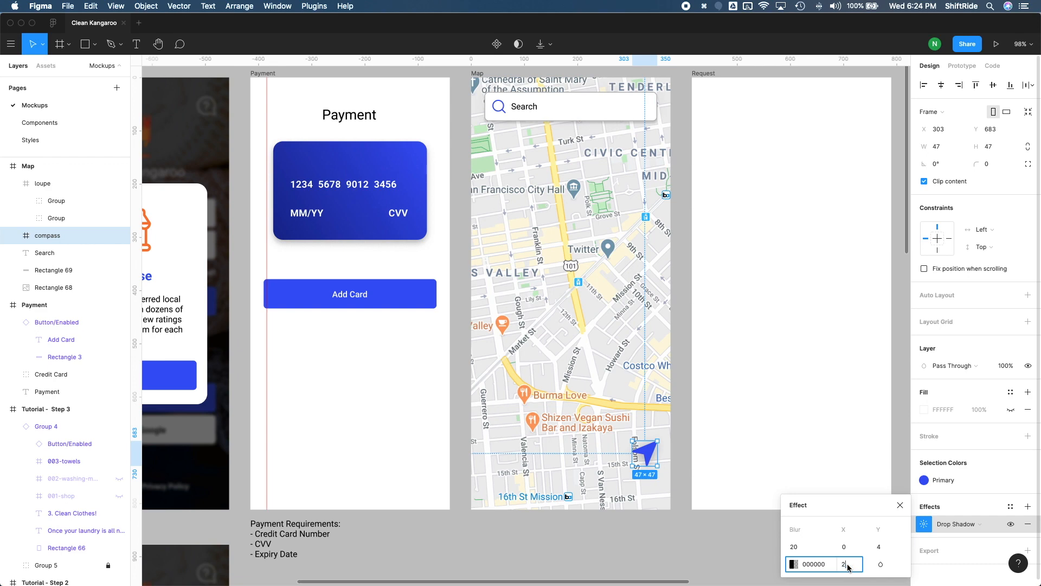
pyautogui.write('0')
pyautogui.press('Return')
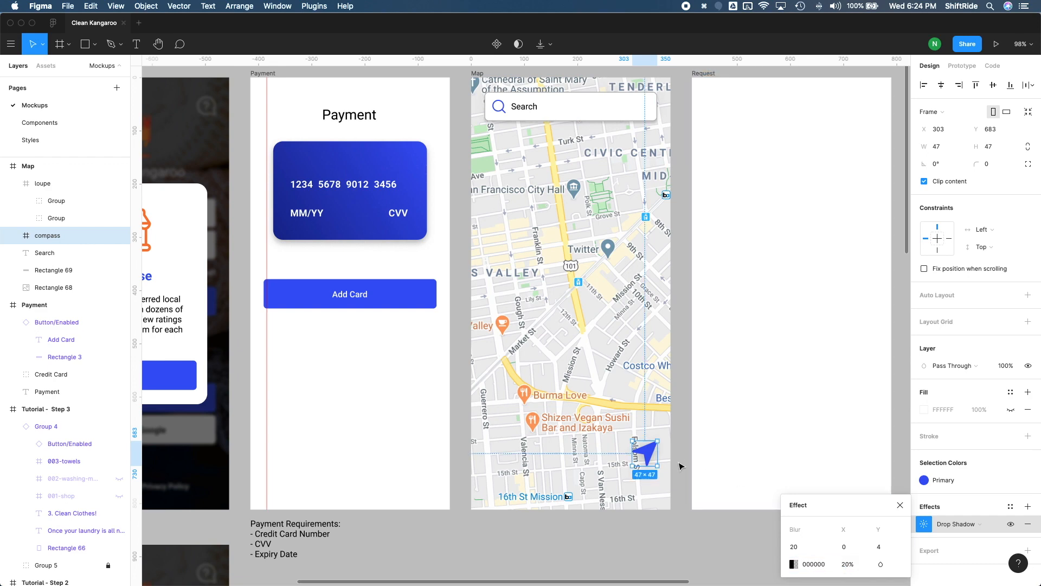
pyautogui.click(679, 467)
# Compare the search bar's two drop shadows and set the blur of the 15% opacity one to 10.
pyautogui.scroll(3, 529, 152)
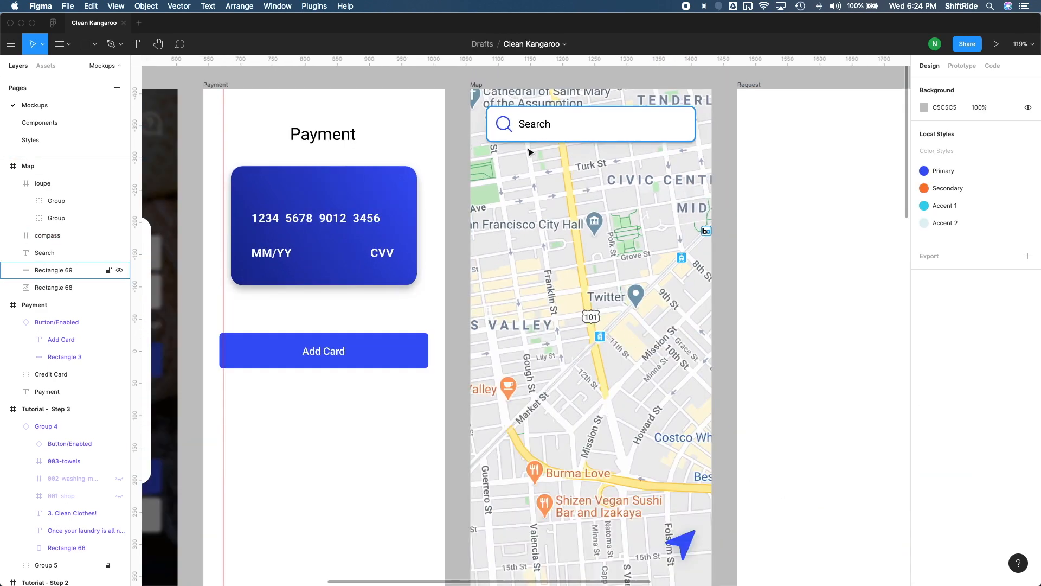
pyautogui.click(585, 135)
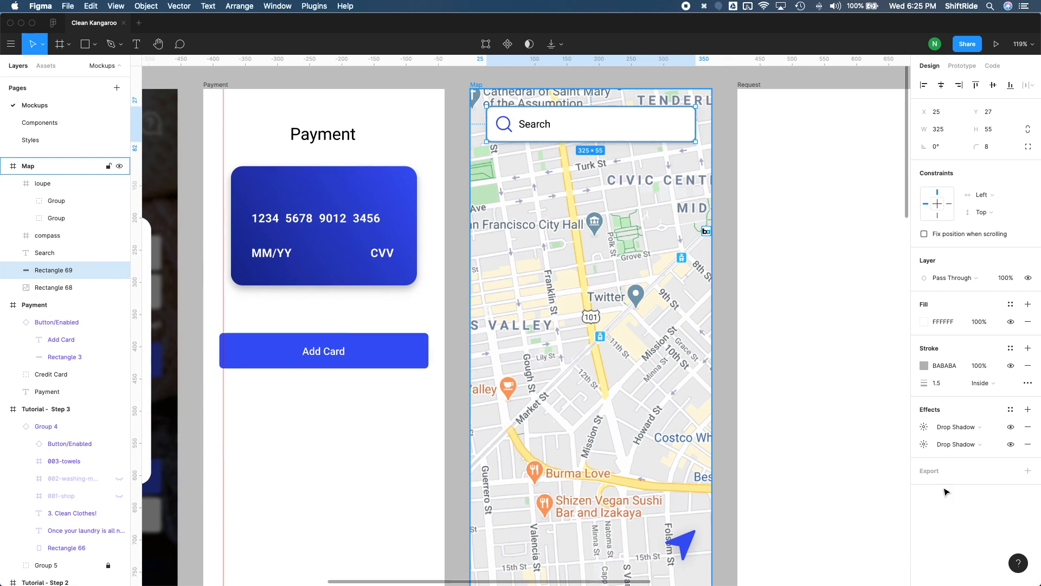
pyautogui.click(925, 427)
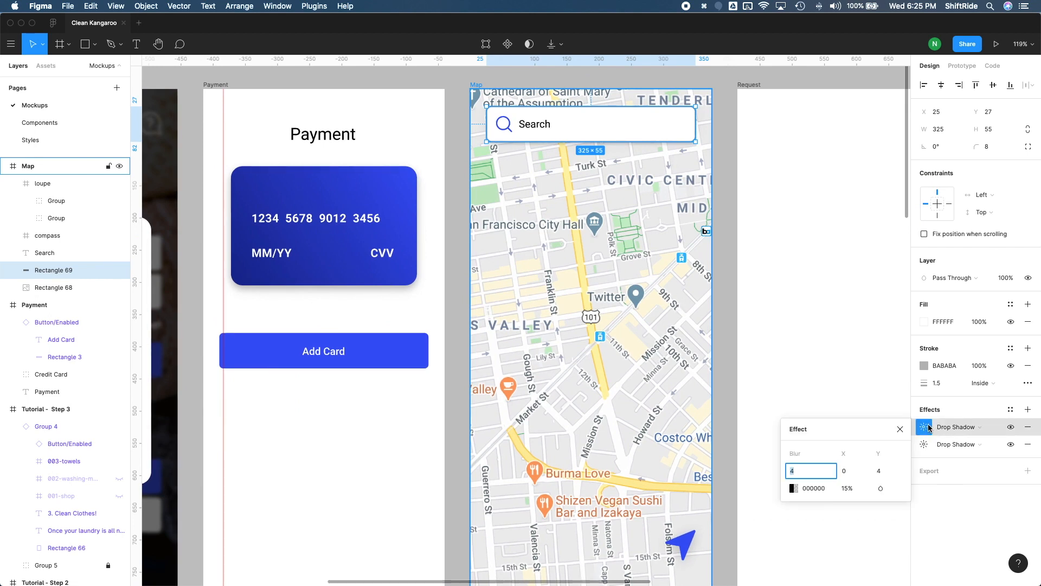
pyautogui.click(926, 445)
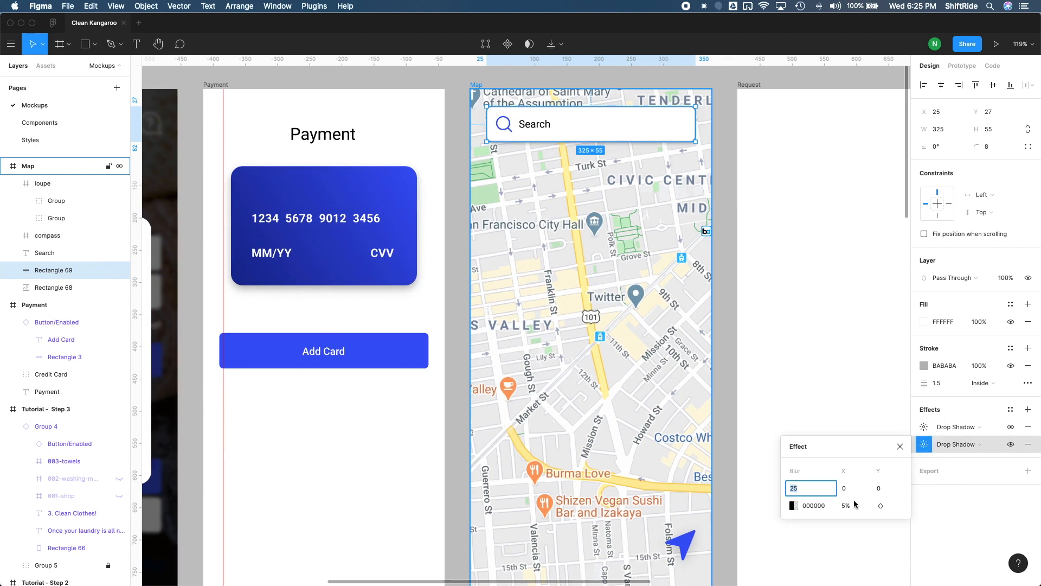
pyautogui.click(924, 427)
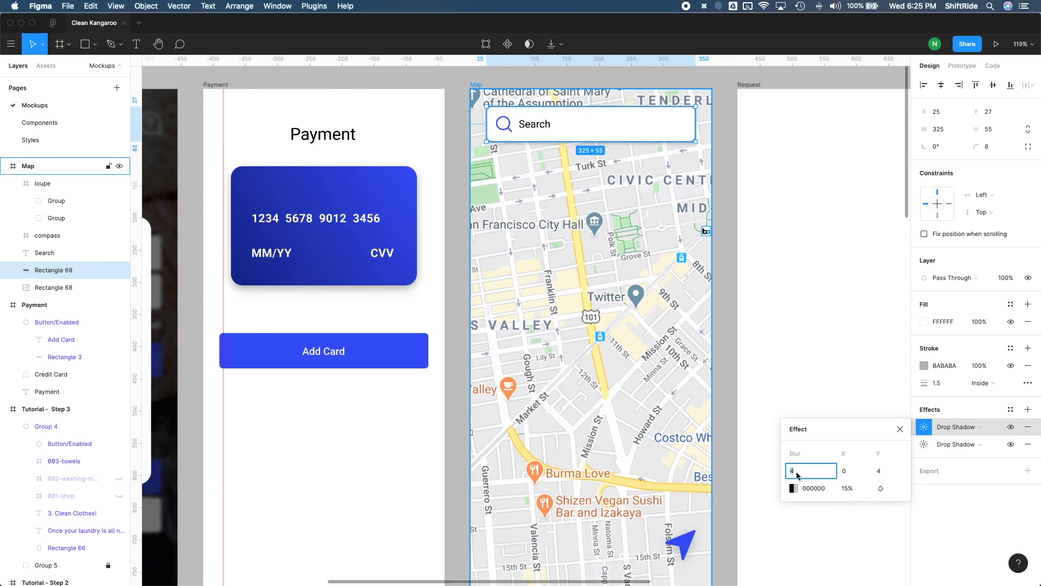
pyautogui.write('0')
pyautogui.press('Return')
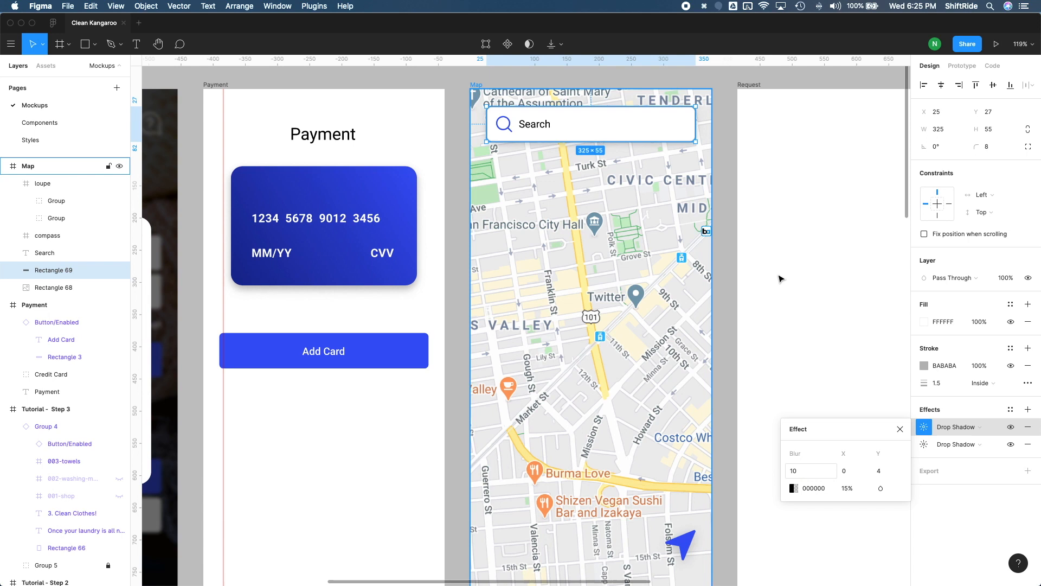
pyautogui.click(720, 249)
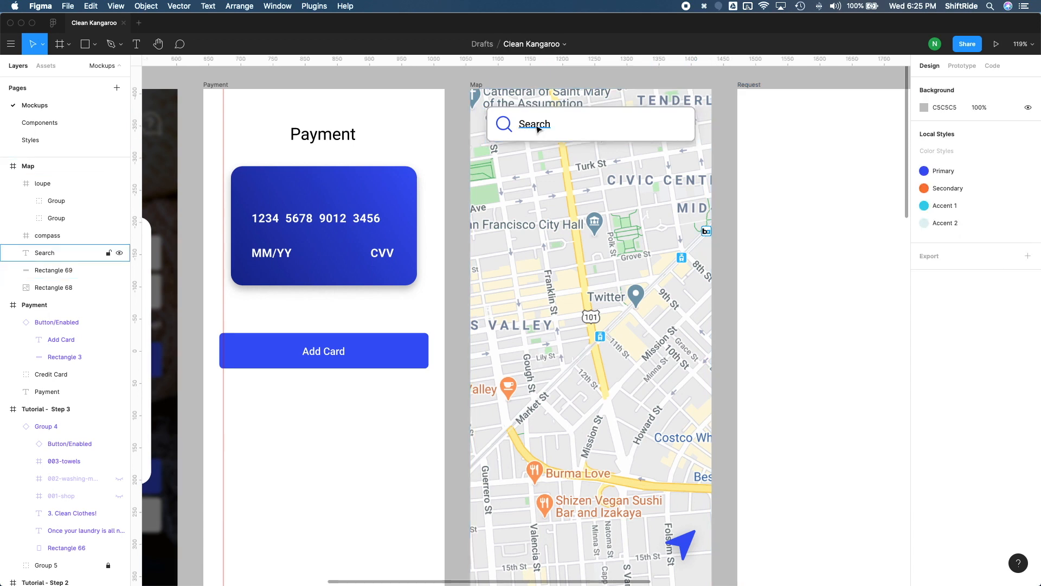
# Change the fill of the search bar's Search label to the gray A9A9A9.
pyautogui.click(540, 123)
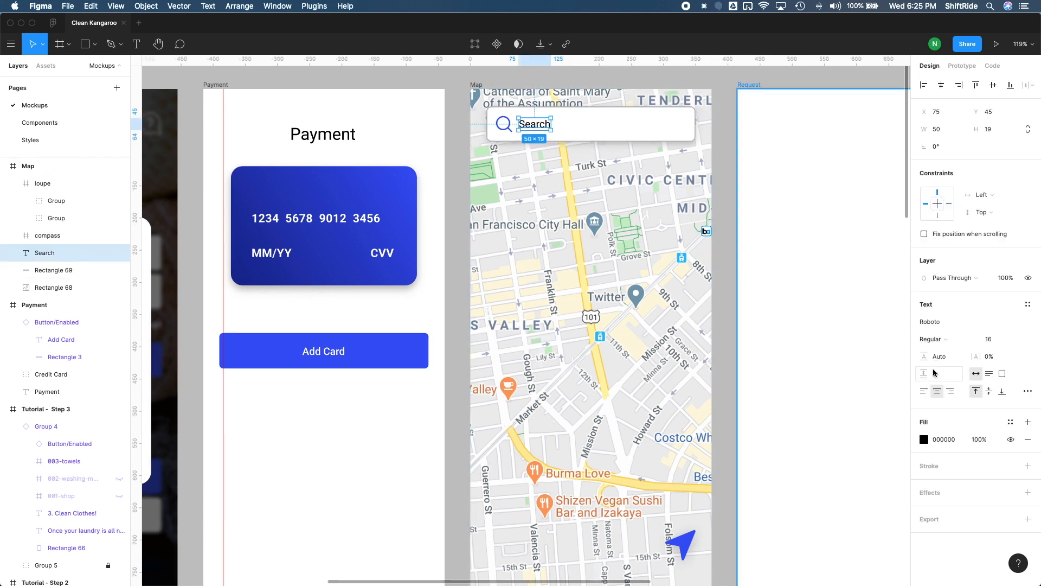
pyautogui.click(927, 439)
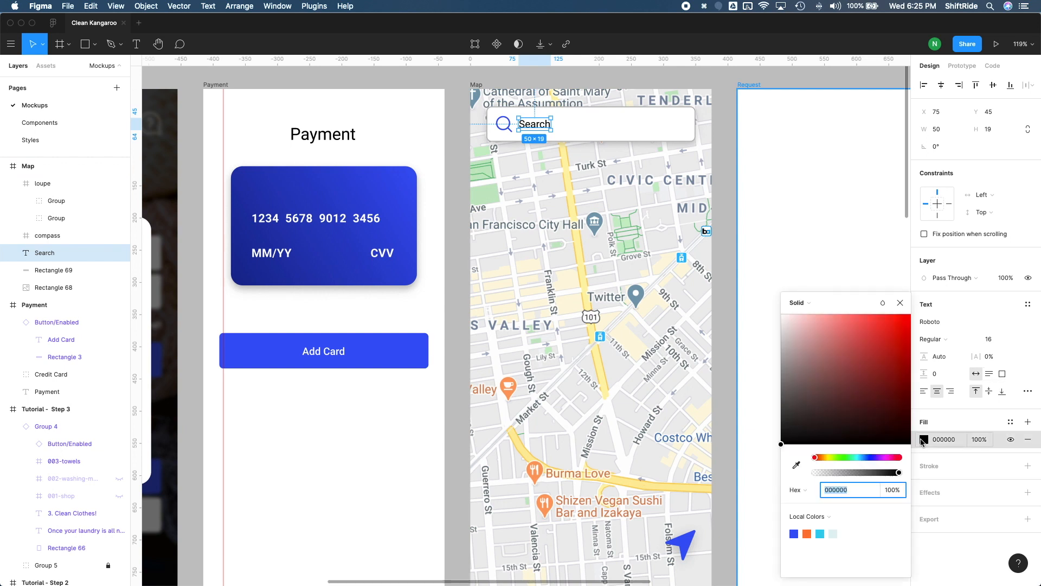
pyautogui.moveTo(828, 410); pyautogui.dragTo(762, 365)
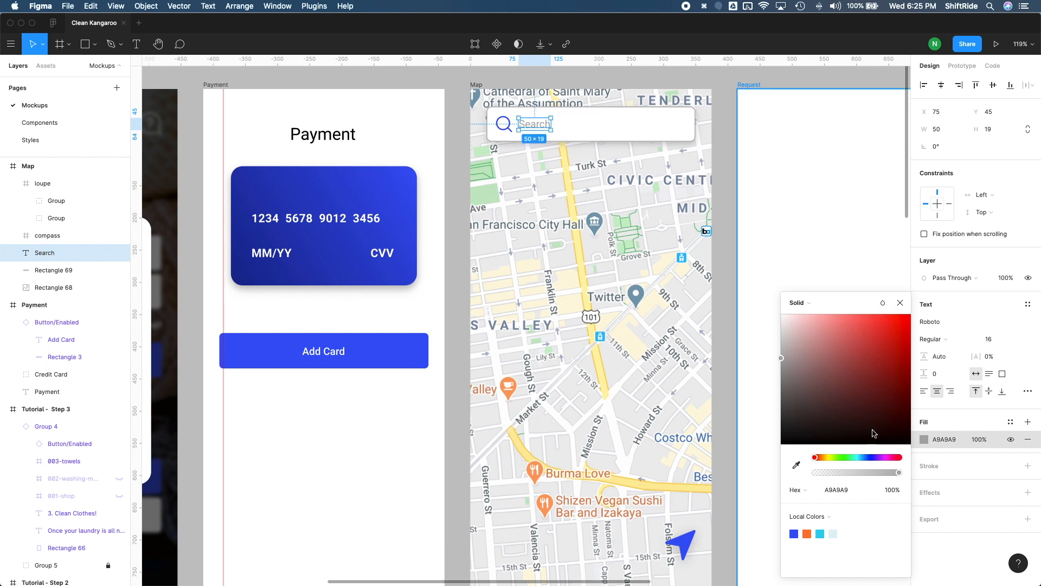
# Check the sketch of the Map screen for the elements still missing in the lower part of the Map frame.
pyautogui.click(943, 444)
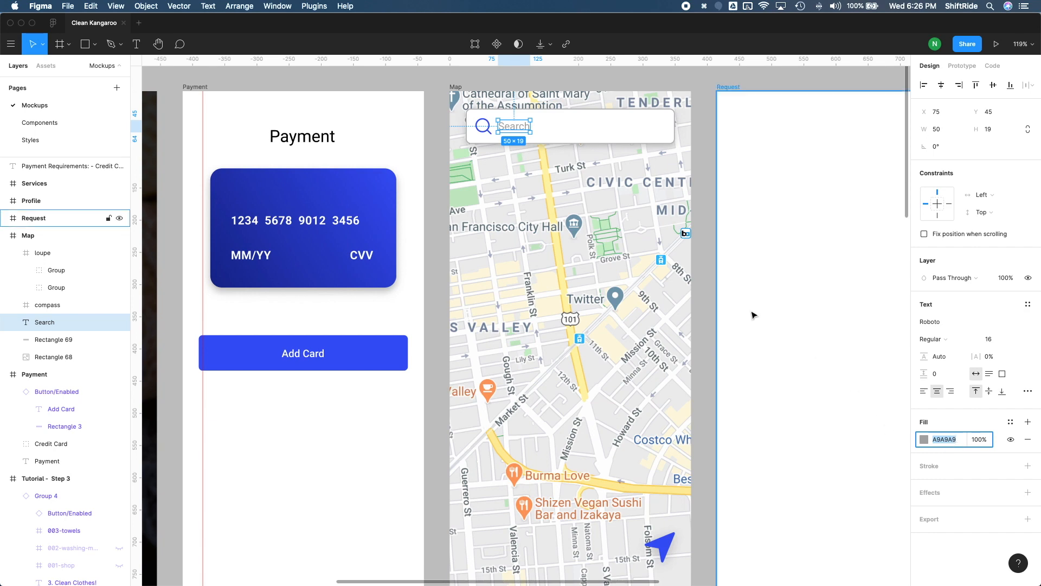
pyautogui.click(708, 309)
pyautogui.scroll(-4, 547, 173)
pyautogui.click(547, 172)
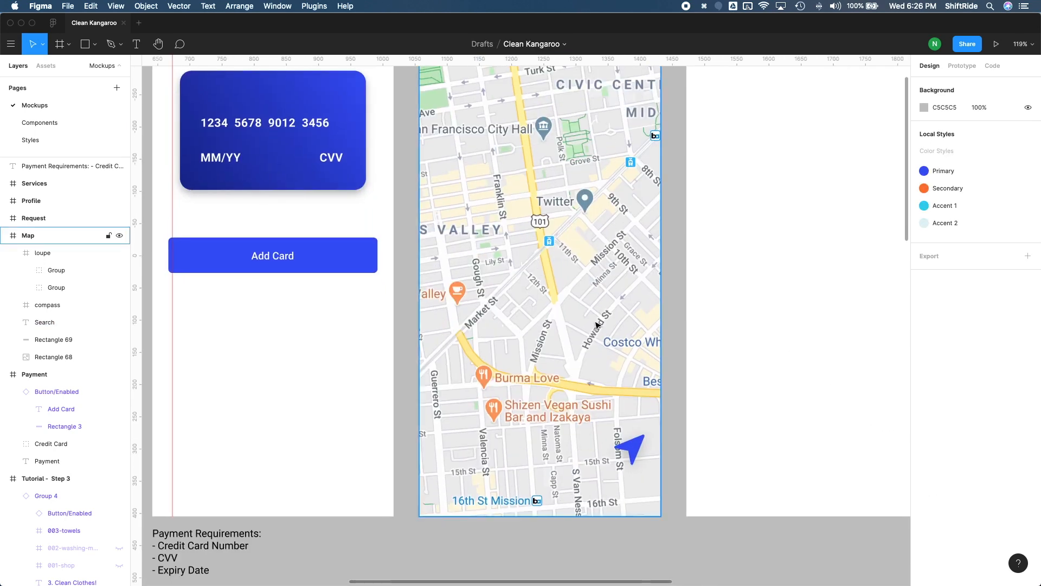
pyautogui.scroll(-2, 547, 172)
pyautogui.hotkey('ctrl', 'Up')
pyautogui.click(353, 203)
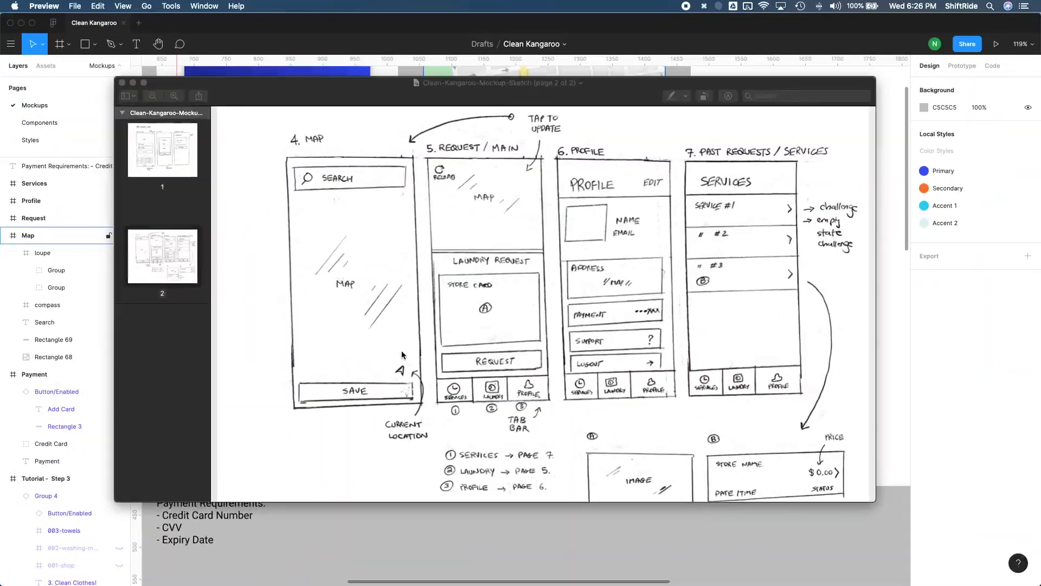
pyautogui.click(379, 542)
pyautogui.click(634, 422)
pyautogui.click(574, 451)
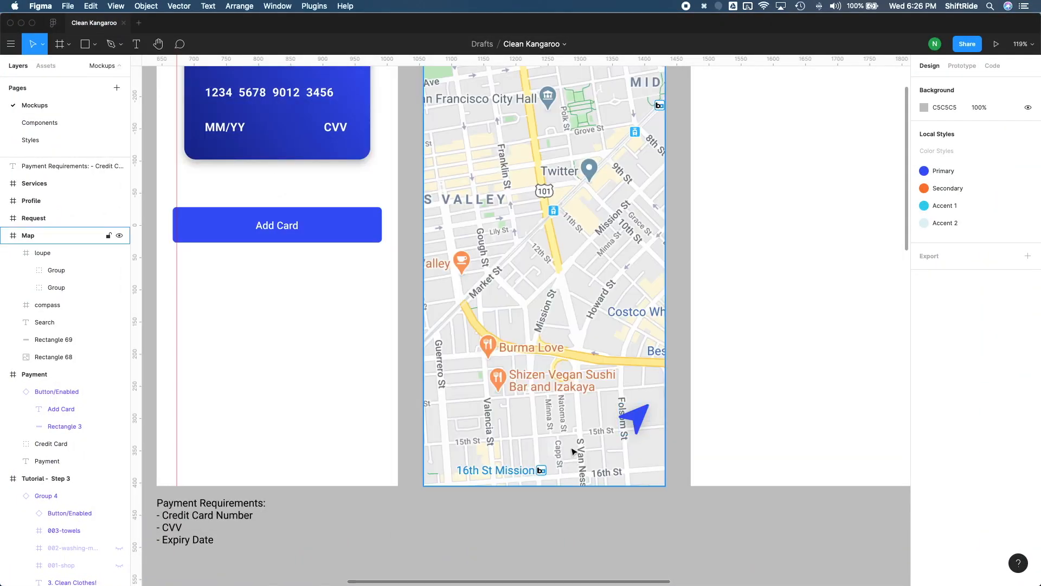
# Place the blue enabled Button component at X 25, Y 732 in the Map frame and move the compass icon up to Y 665.
pyautogui.click(47, 65)
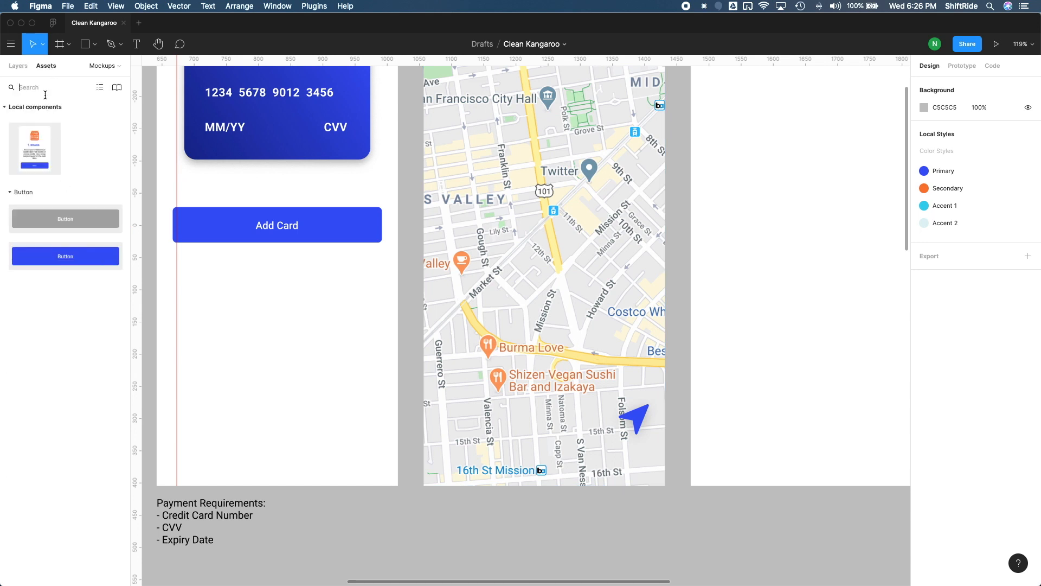
pyautogui.moveTo(71, 255); pyautogui.dragTo(577, 459)
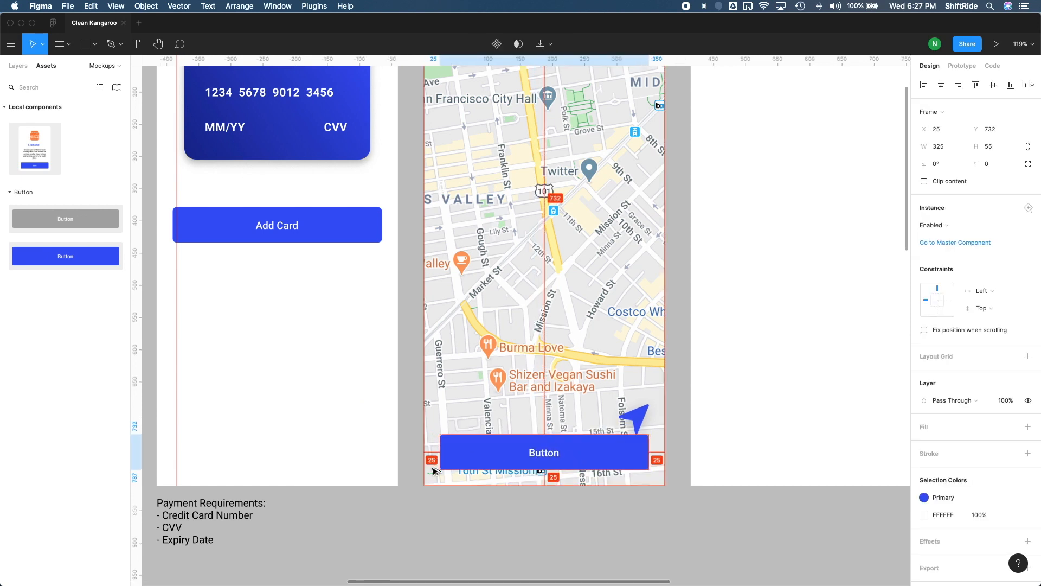
pyautogui.click(639, 422)
pyautogui.moveTo(638, 431); pyautogui.dragTo(636, 418)
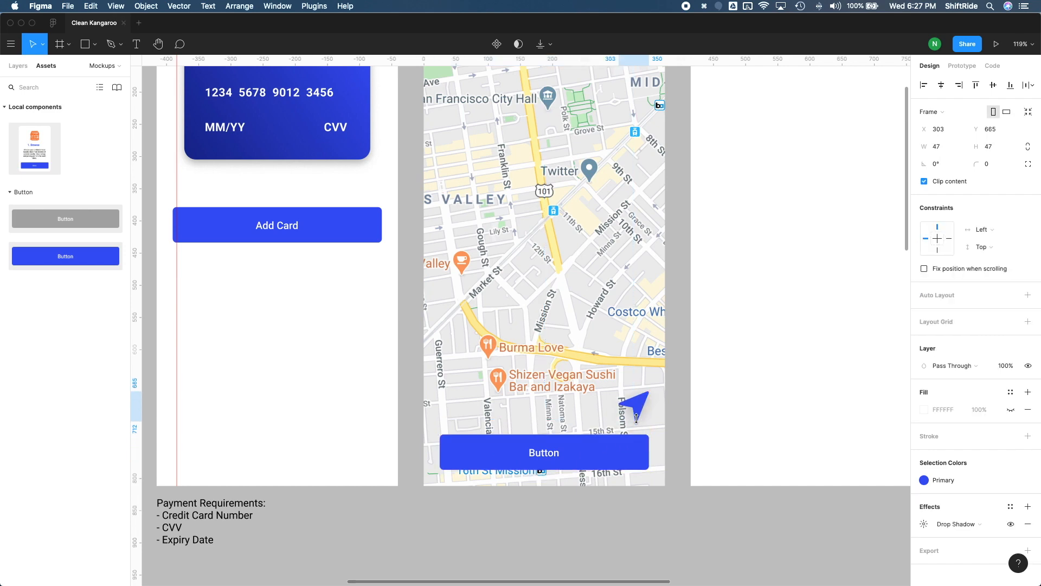
# Draw a circle about 21 px wide near the middle of the map and enlarge a duplicate of it to about 72 px.
pyautogui.scroll(-3, 636, 418)
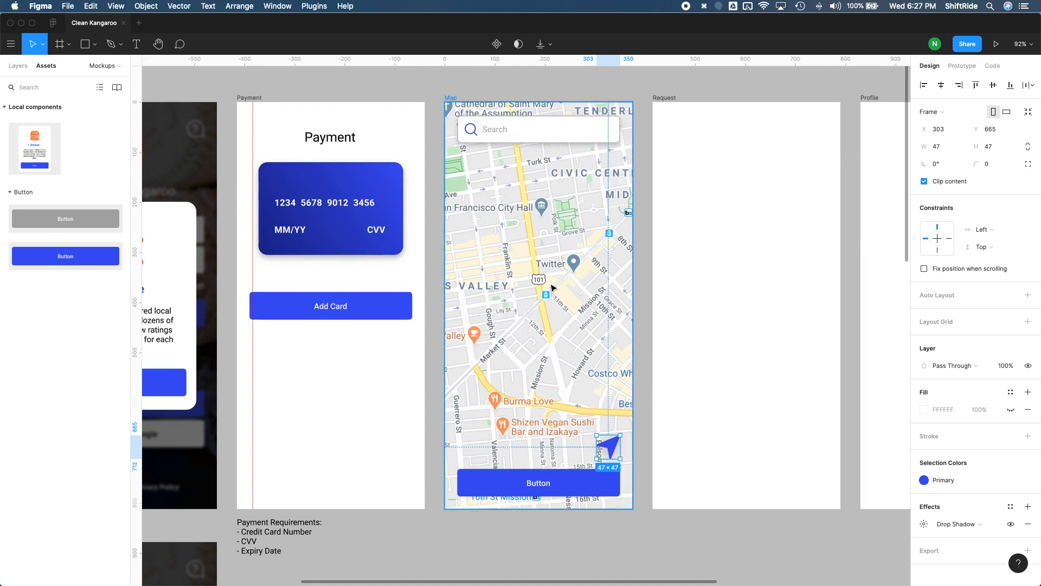
pyautogui.press('o')
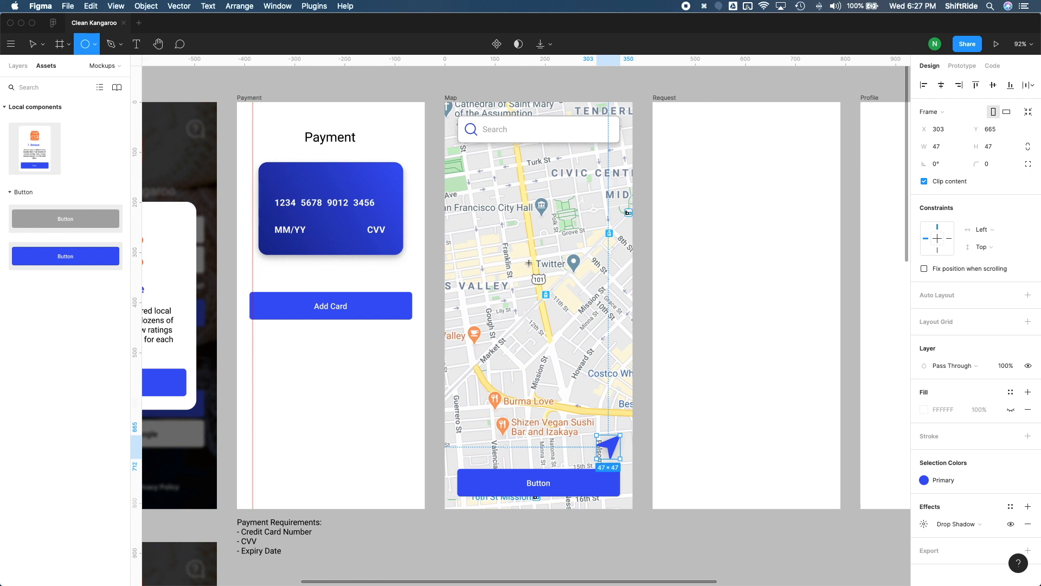
pyautogui.moveTo(527, 262); pyautogui.dragTo(539, 274)
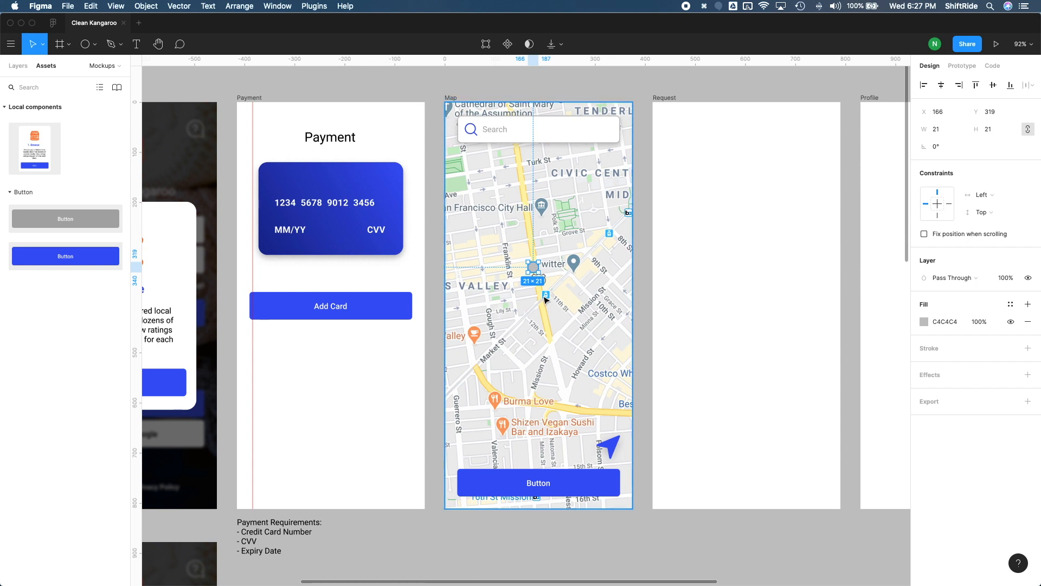
pyautogui.press('super+d')
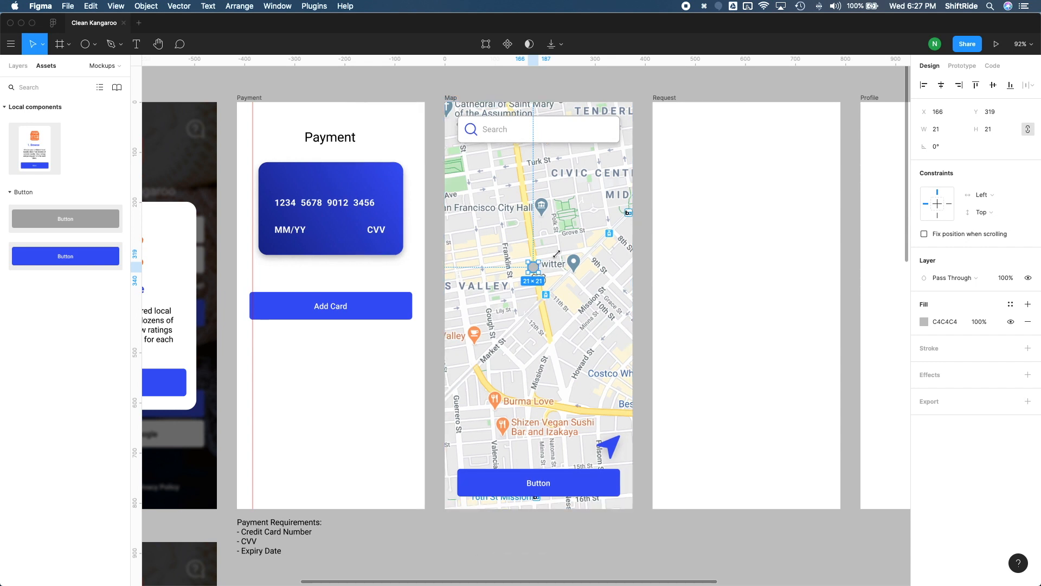
pyautogui.moveTo(556, 254)
pyautogui.mouseDown()
pyautogui.moveTo(564, 242)
pyautogui.moveTo(552, 252)
pyautogui.mouseUp()
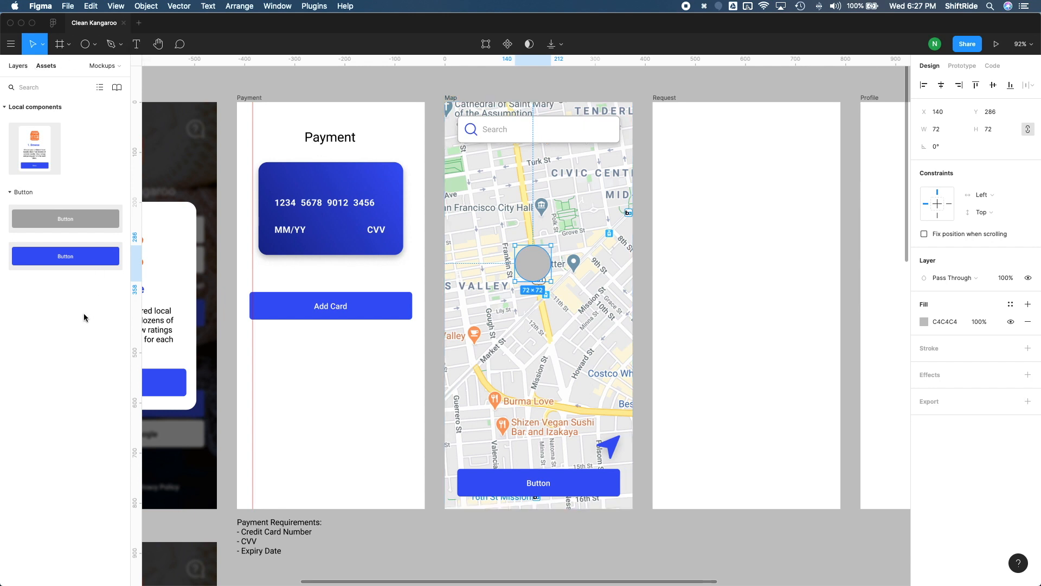
# Bring the small circle in front of the large one and align the two circles on their vertical centers.
pyautogui.hotkey('alt', '1')
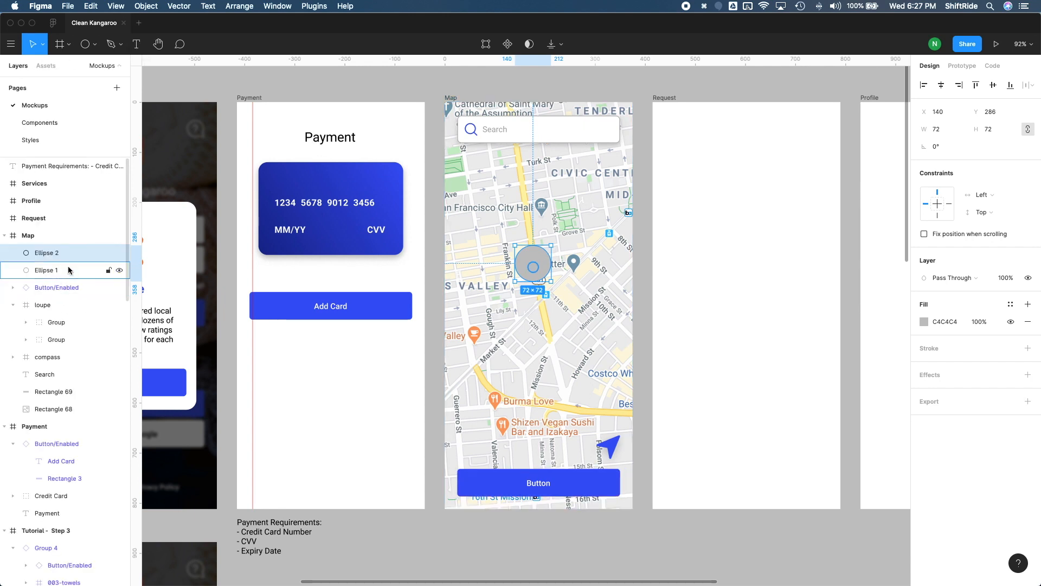
pyautogui.moveTo(69, 270)
pyautogui.mouseDown()
pyautogui.moveTo(63, 251)
pyautogui.moveTo(56, 259)
pyautogui.mouseUp()
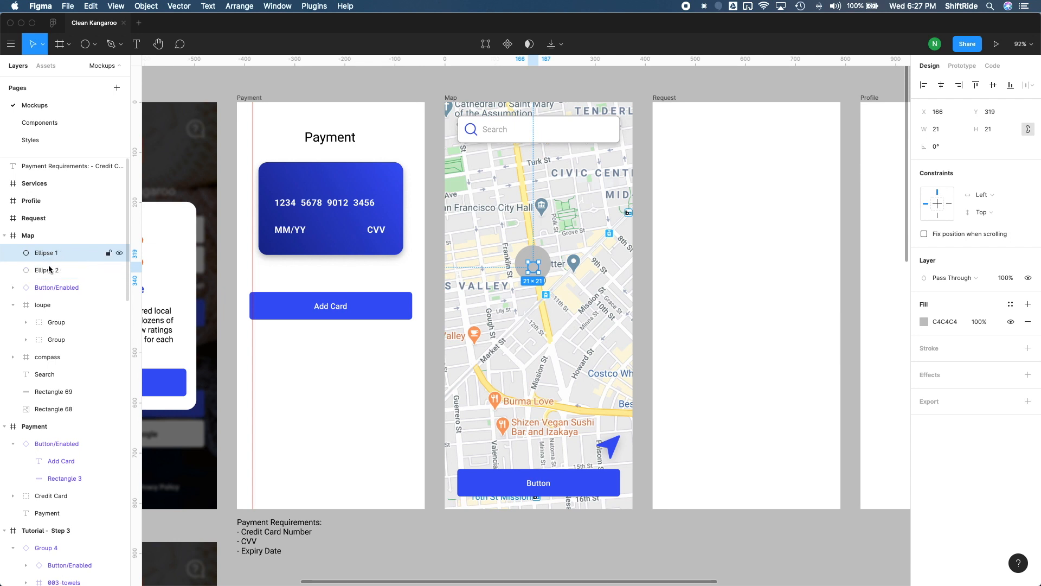
pyautogui.keyDown('shift'); pyautogui.click(49, 268); pyautogui.keyUp('shift')
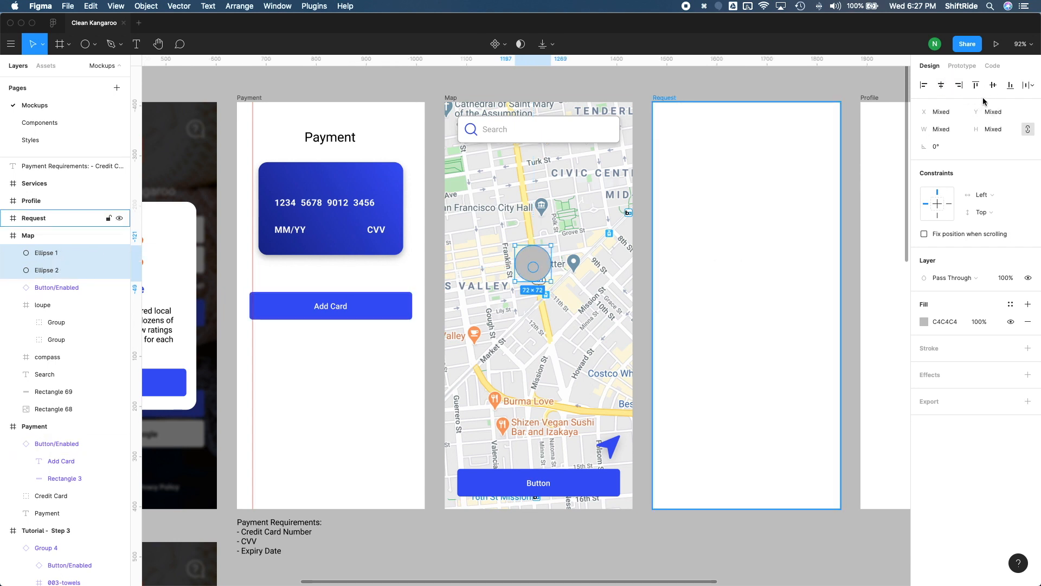
# Fill the large circle with the primary blue 3D5AF1 at 30% opacity.
pyautogui.click(548, 274)
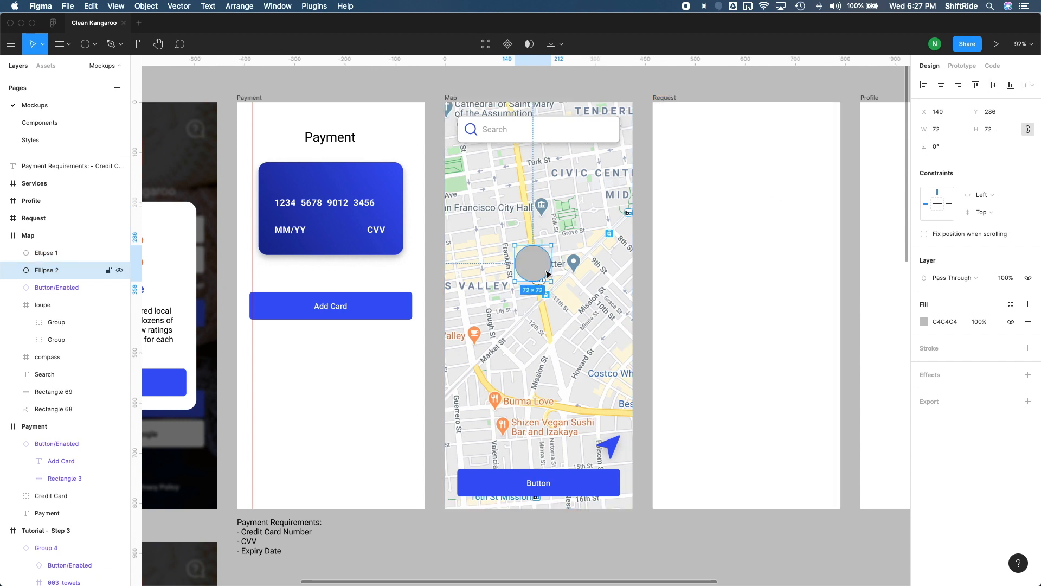
pyautogui.click(925, 322)
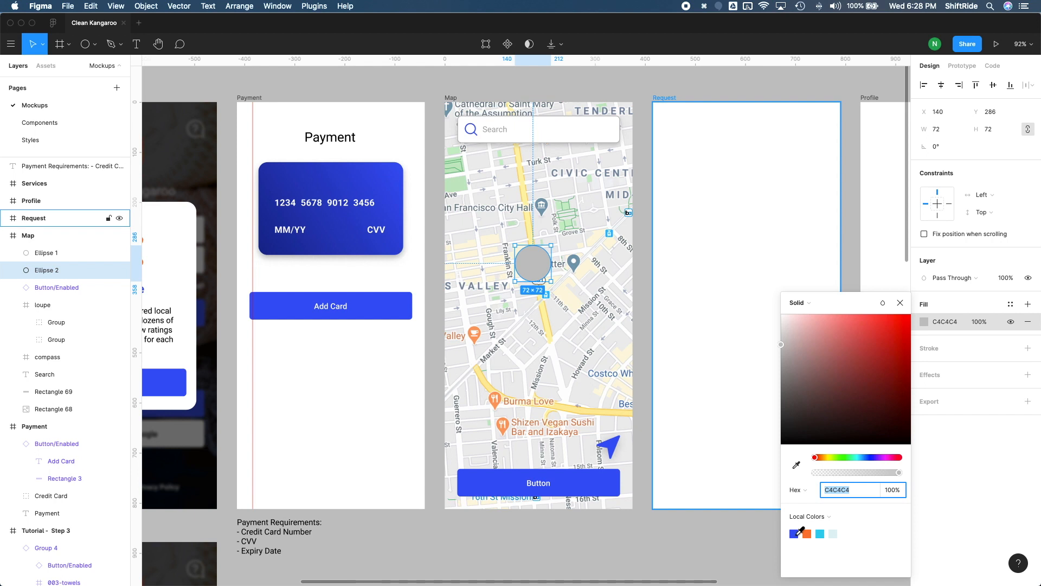
pyautogui.click(814, 518)
pyautogui.click(821, 518)
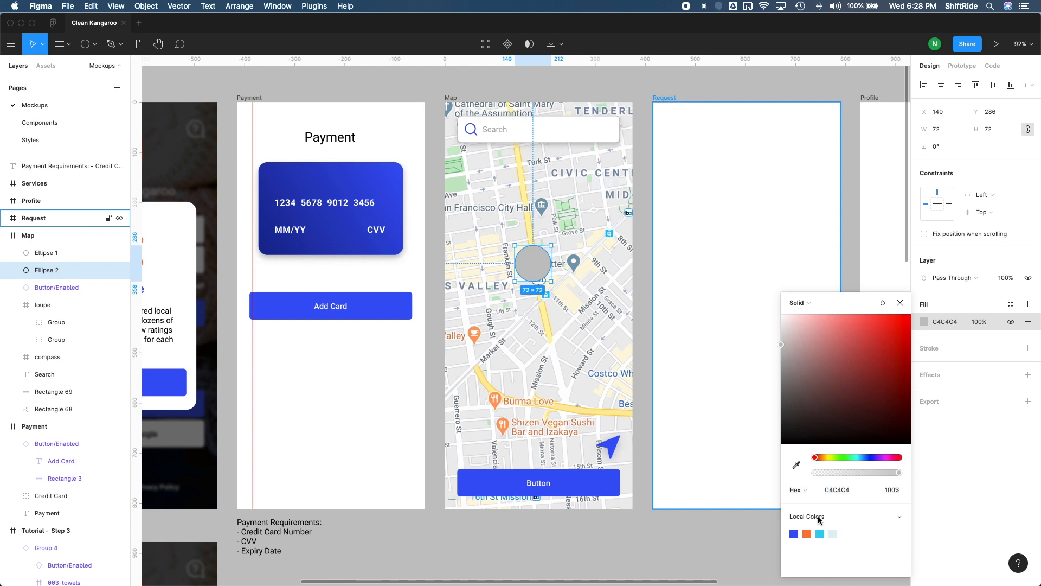
pyautogui.click(795, 534)
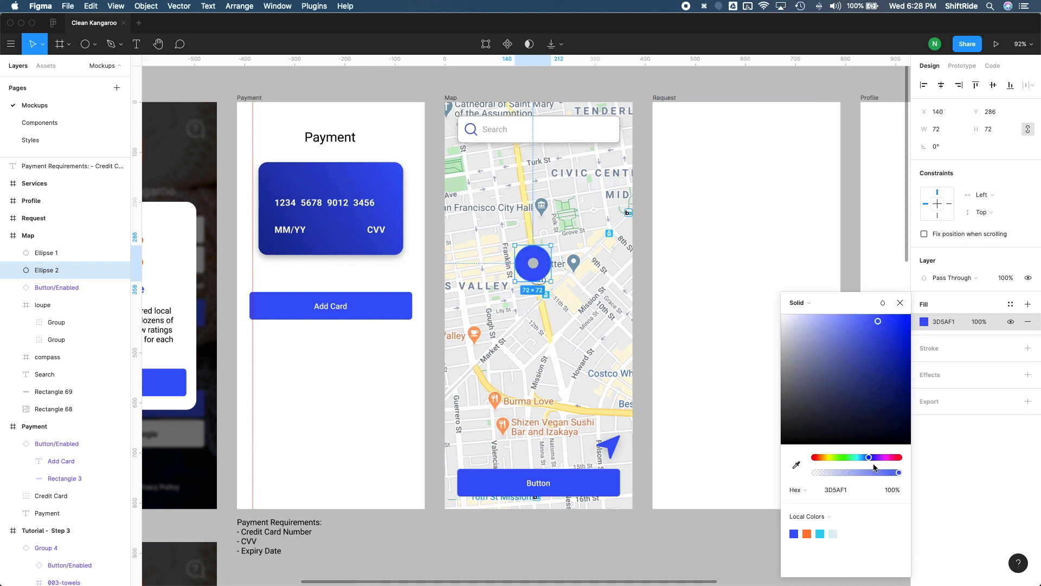
pyautogui.moveTo(887, 475); pyautogui.dragTo(840, 474)
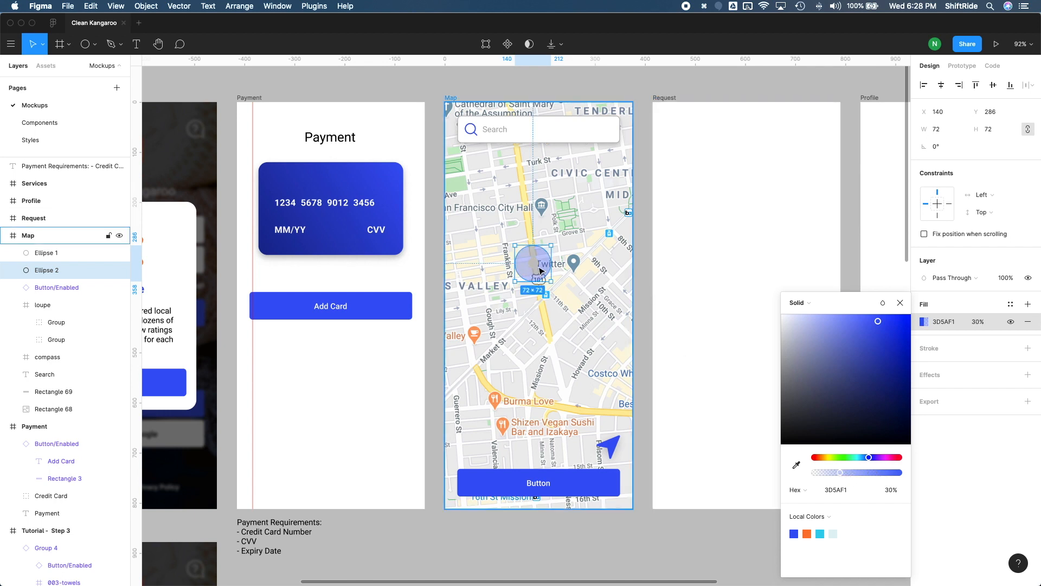
# Fill the small inner circle with the solid primary blue 3D5AF1.
pyautogui.click(532, 265)
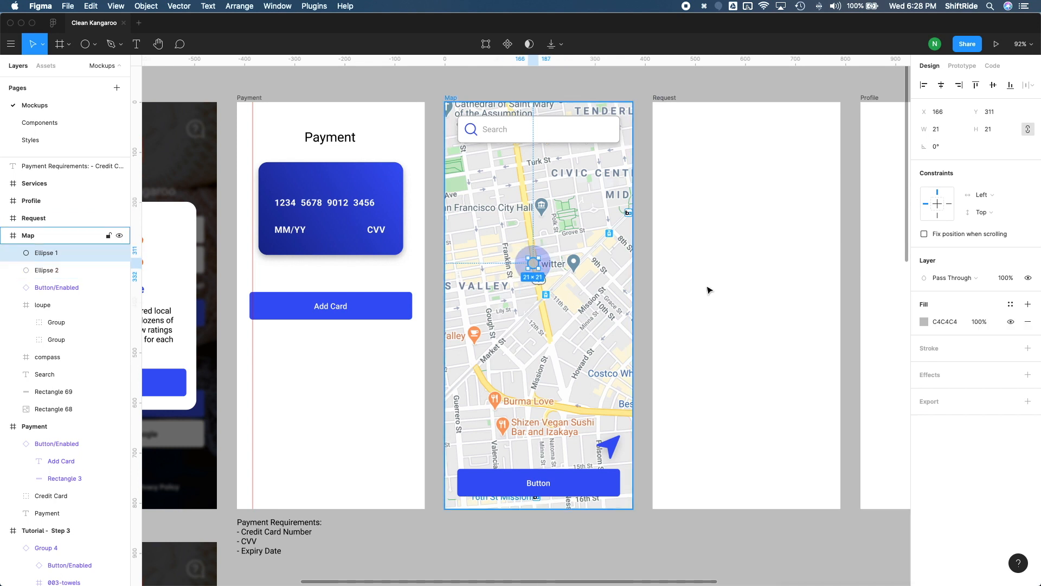
pyautogui.click(924, 322)
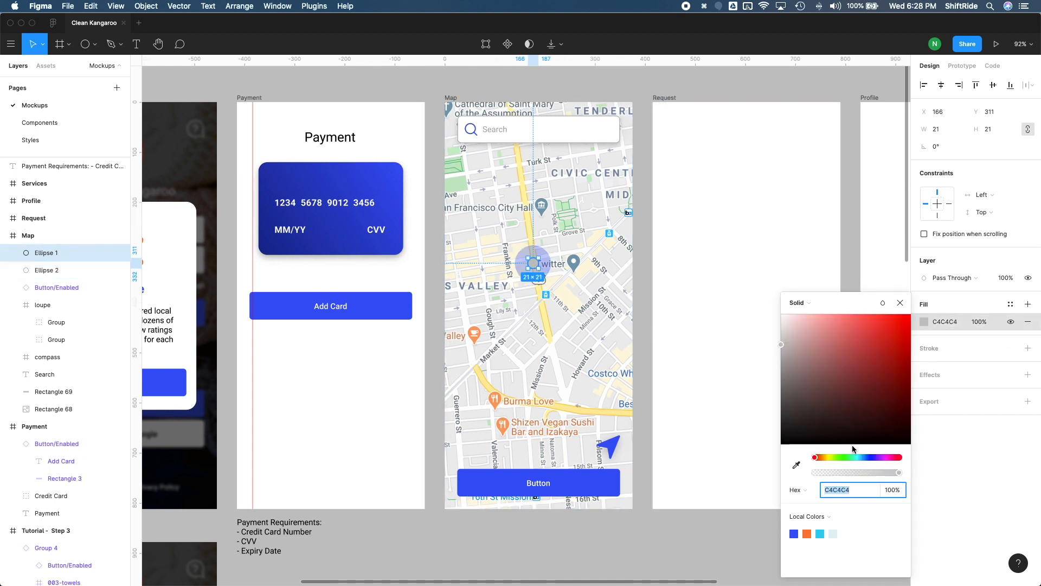
pyautogui.click(795, 533)
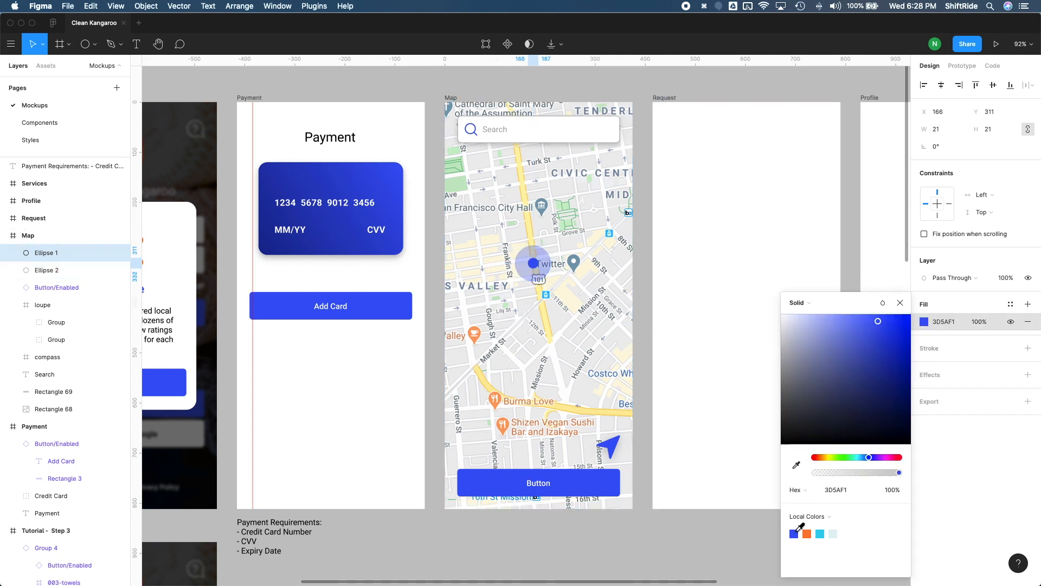
pyautogui.click(646, 298)
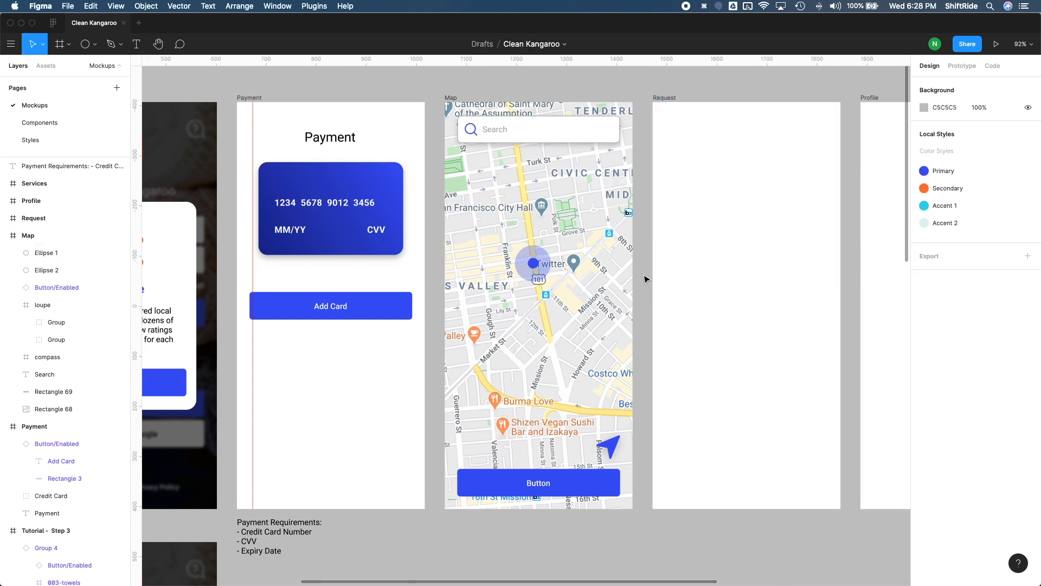
# Enlarge the translucent outer circle around its center to 100 by 100.
pyautogui.hscroll(2, 646, 279)
pyautogui.click(47, 269)
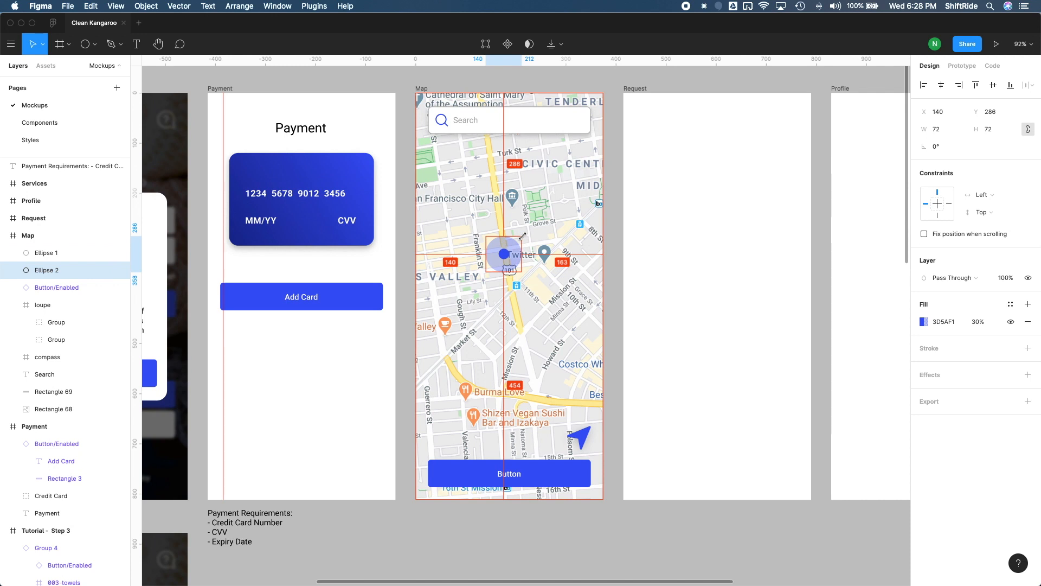
pyautogui.moveTo(522, 236); pyautogui.dragTo(530, 231)
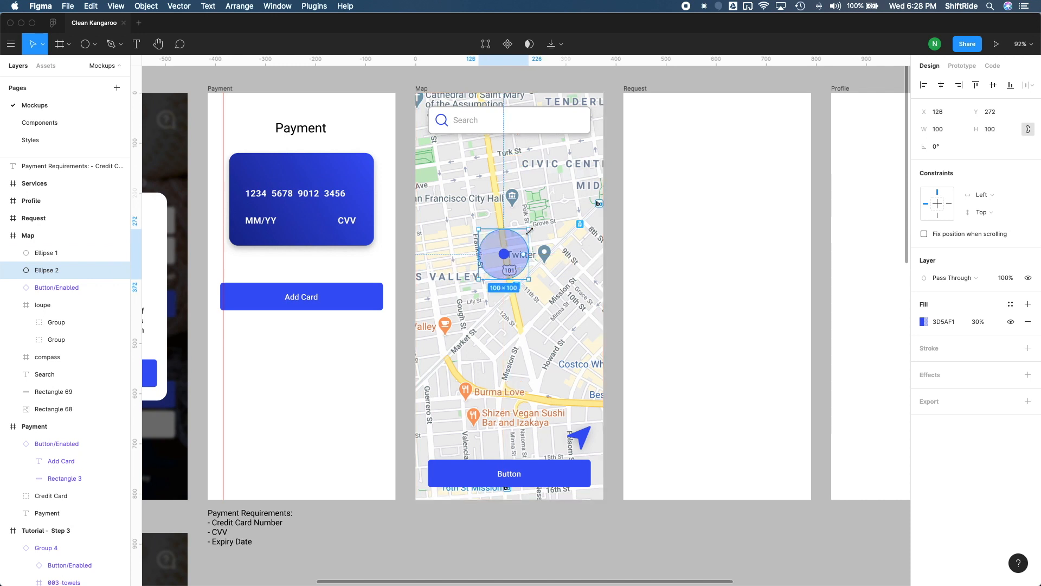
pyautogui.click(612, 272)
pyautogui.click(516, 267)
pyautogui.click(611, 272)
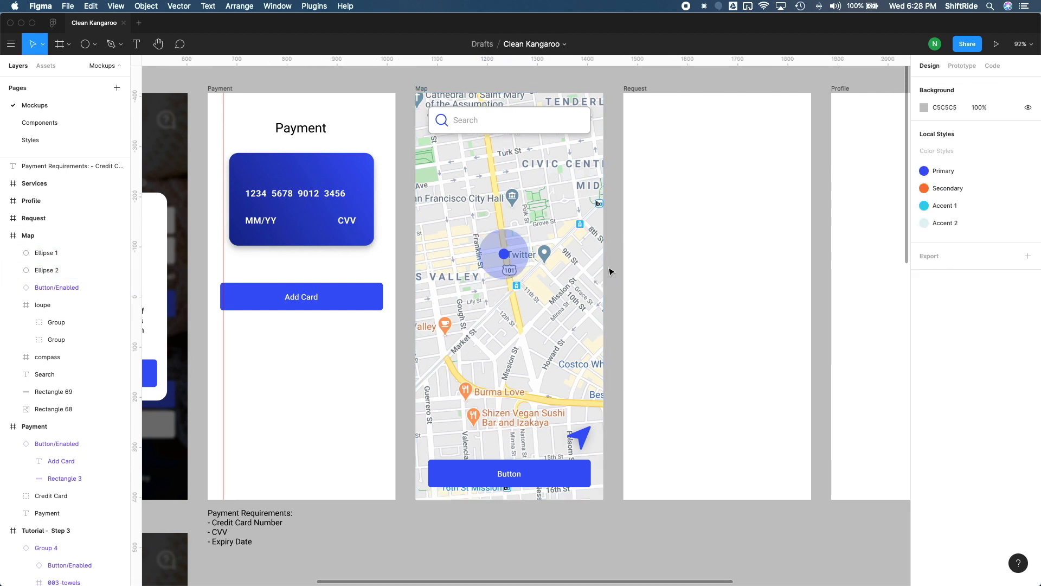
# Try a width of 35 for the compass icon without constrained proportions, and undo it.
pyautogui.click(581, 441)
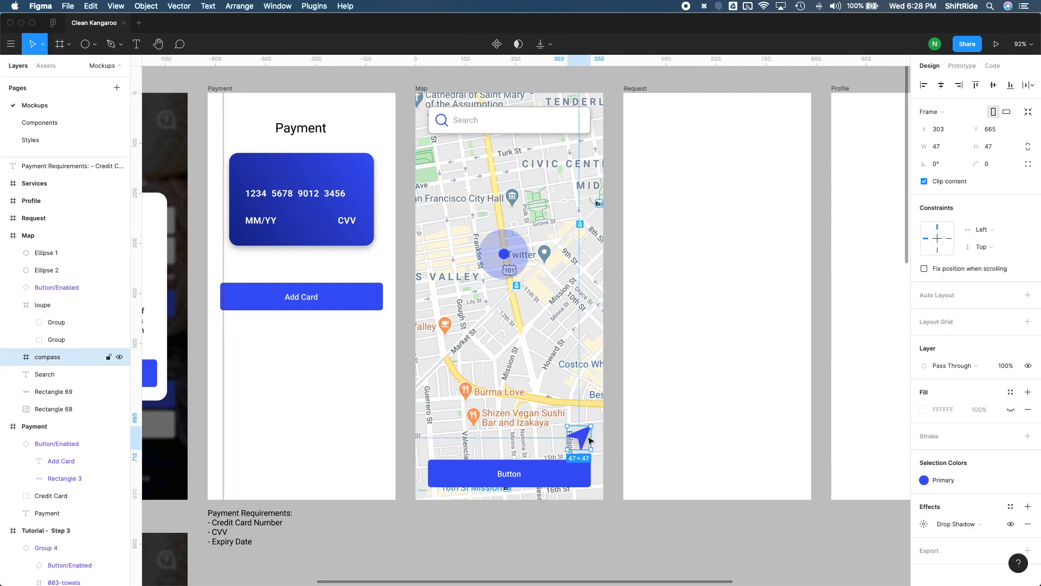
pyautogui.click(939, 146)
pyautogui.write('35')
pyautogui.press('Return')
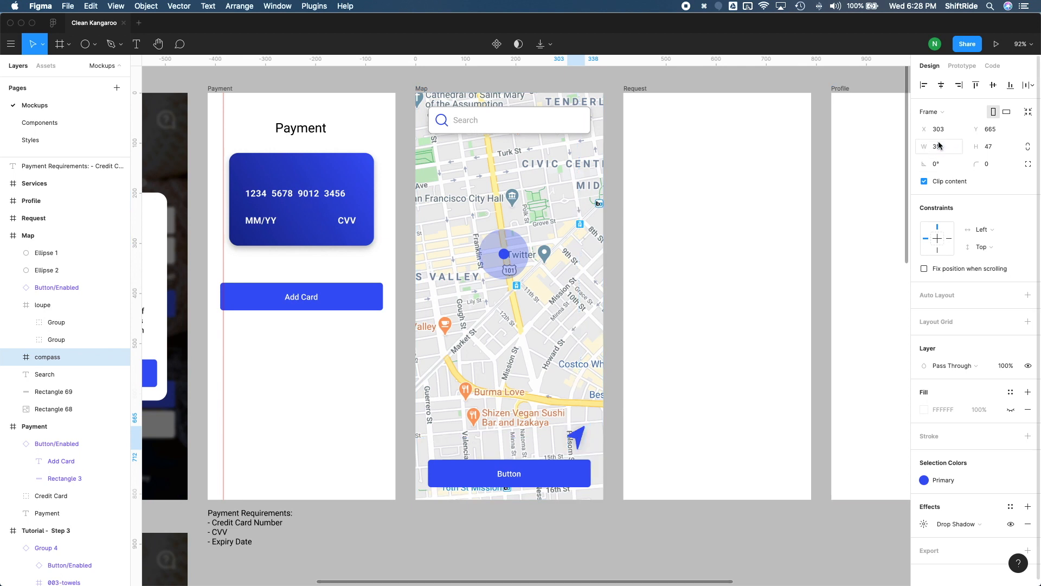
pyautogui.press('super+z')
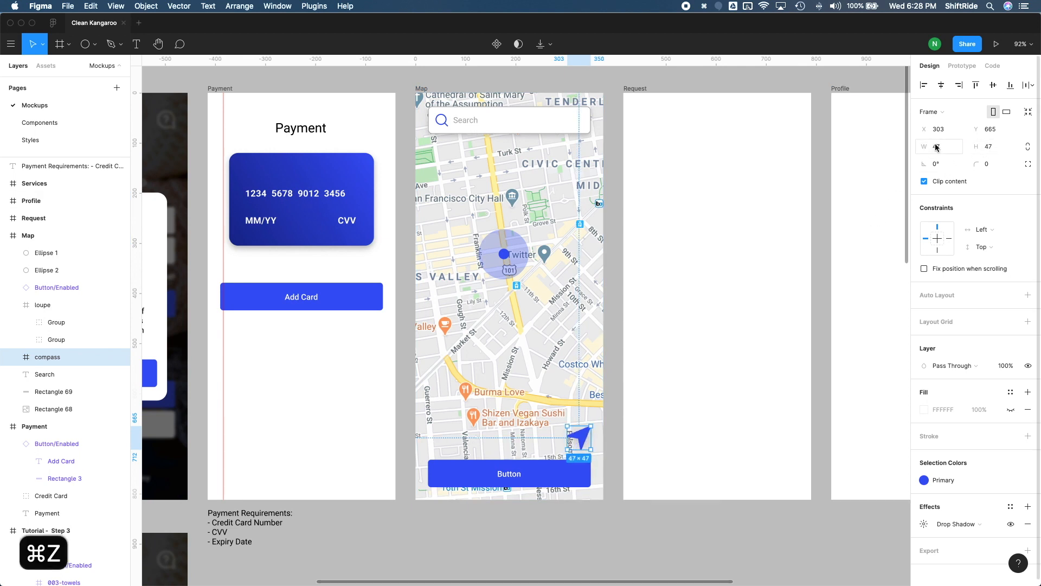
# Constrain the compass icon's proportions and set its width to 35.
pyautogui.click(1027, 147)
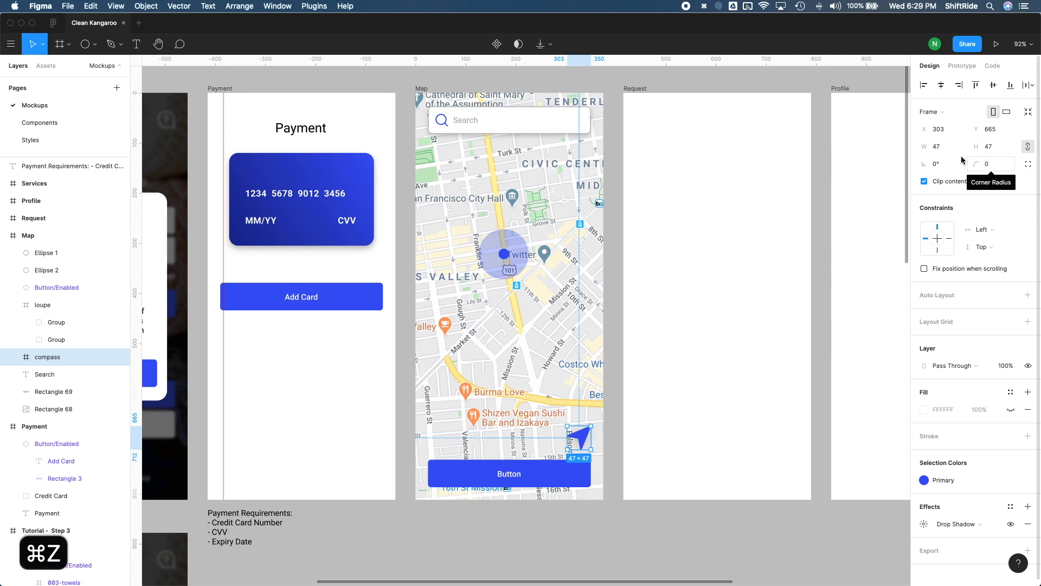
pyautogui.click(951, 150)
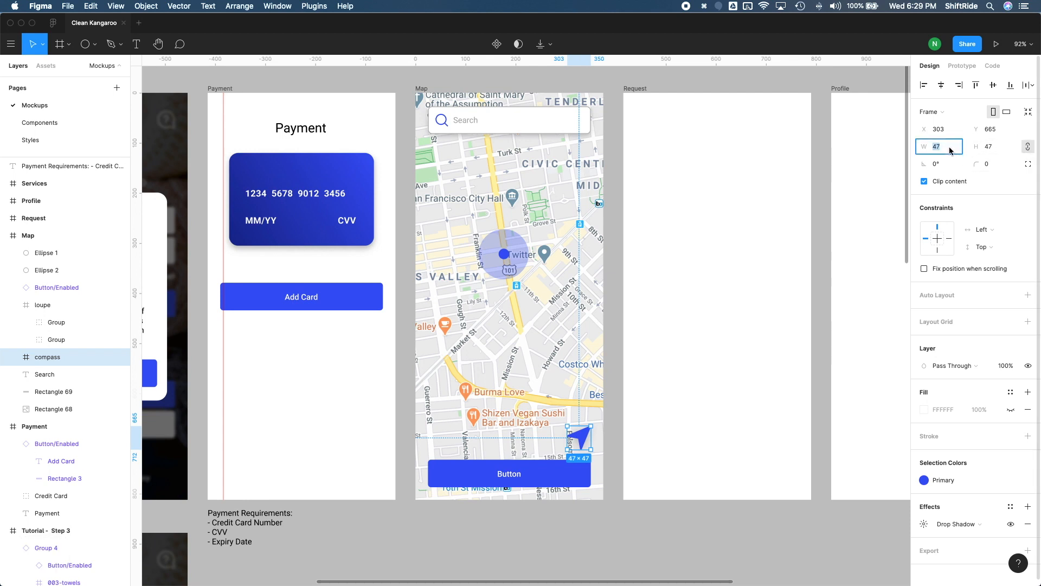
pyautogui.write('35')
pyautogui.press('Return')
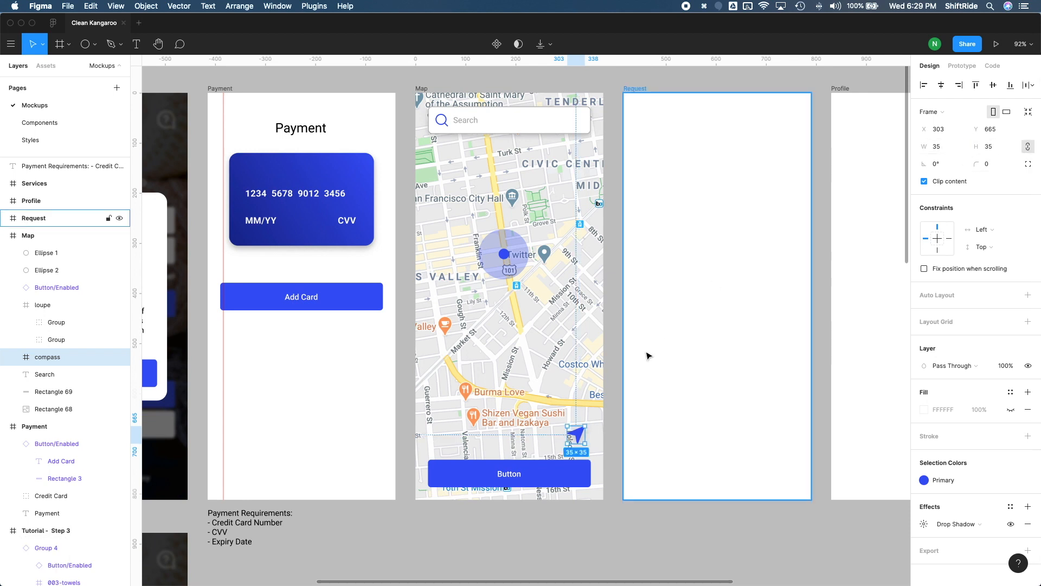
# Set the compass icon's width to 38 and move it to line up with the button's right edge.
pyautogui.click(936, 149)
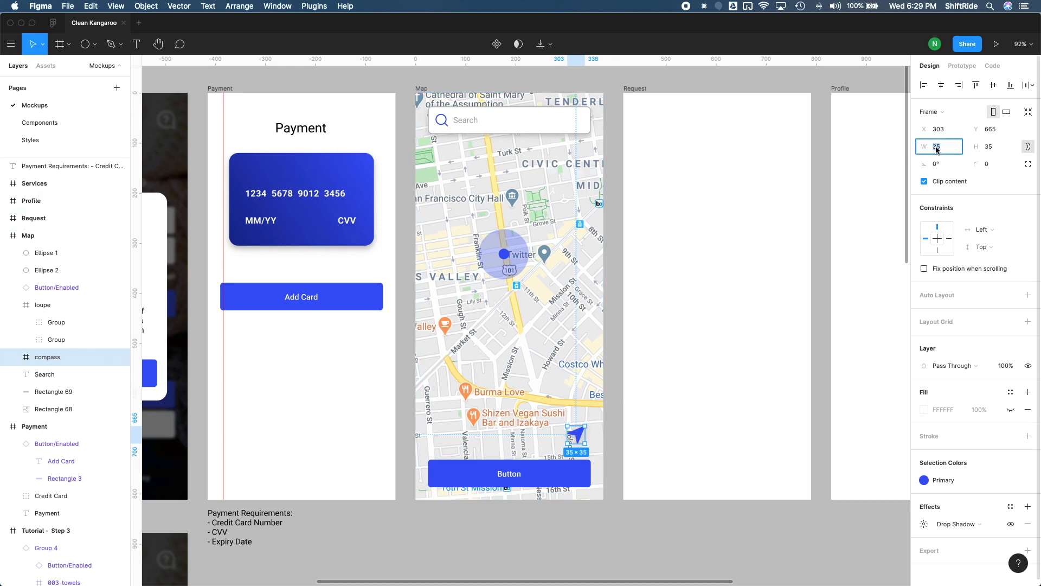
pyautogui.write('38')
pyautogui.moveTo(579, 439); pyautogui.dragTo(584, 443)
pyautogui.press('Escape')
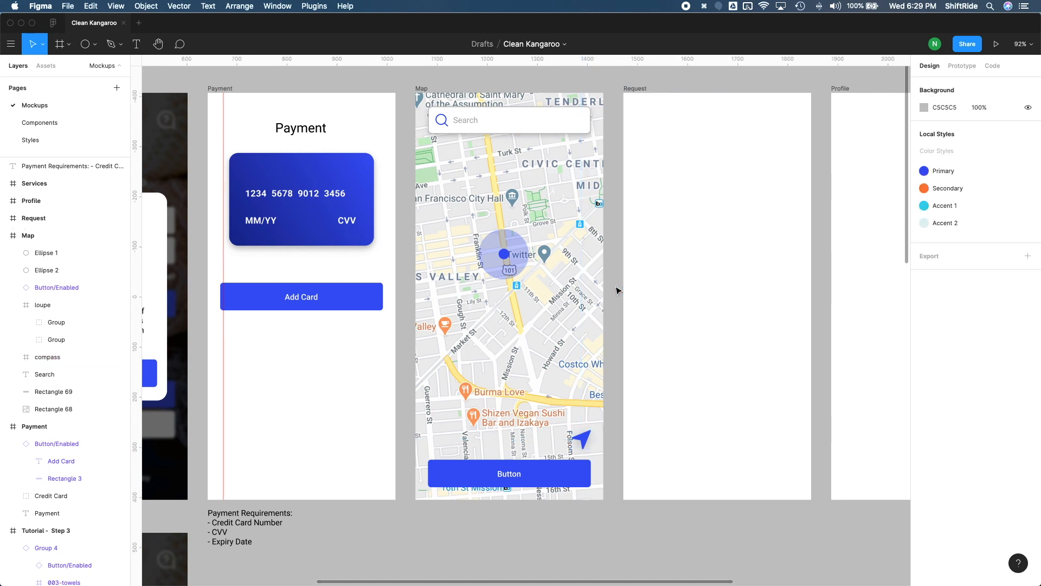
# Label the Map screen's bottom button "Save Location", and replace the second word so the label is "Save Address".
pyautogui.doubleClick(510, 474)
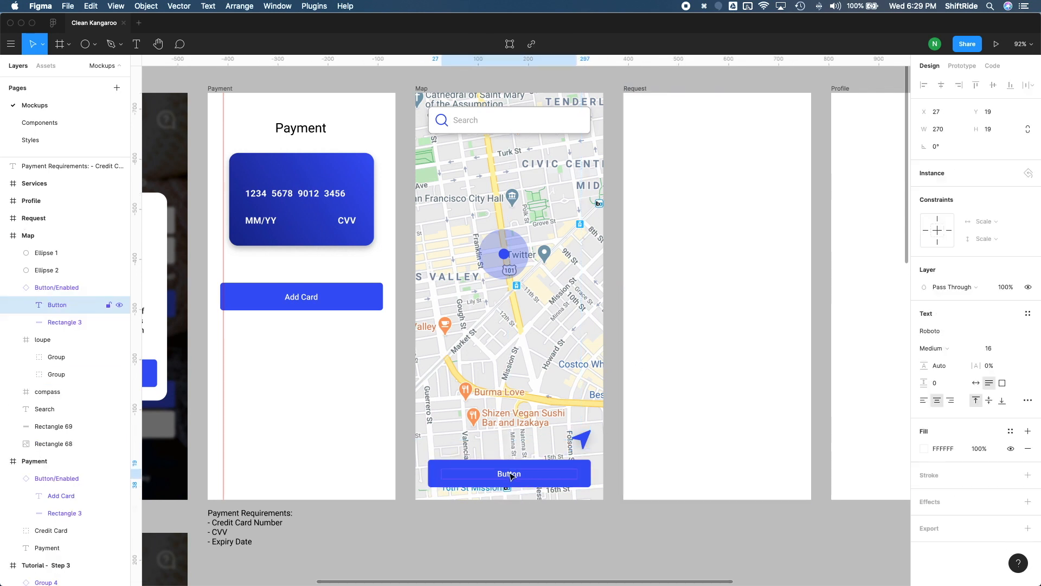
pyautogui.write('Sa')
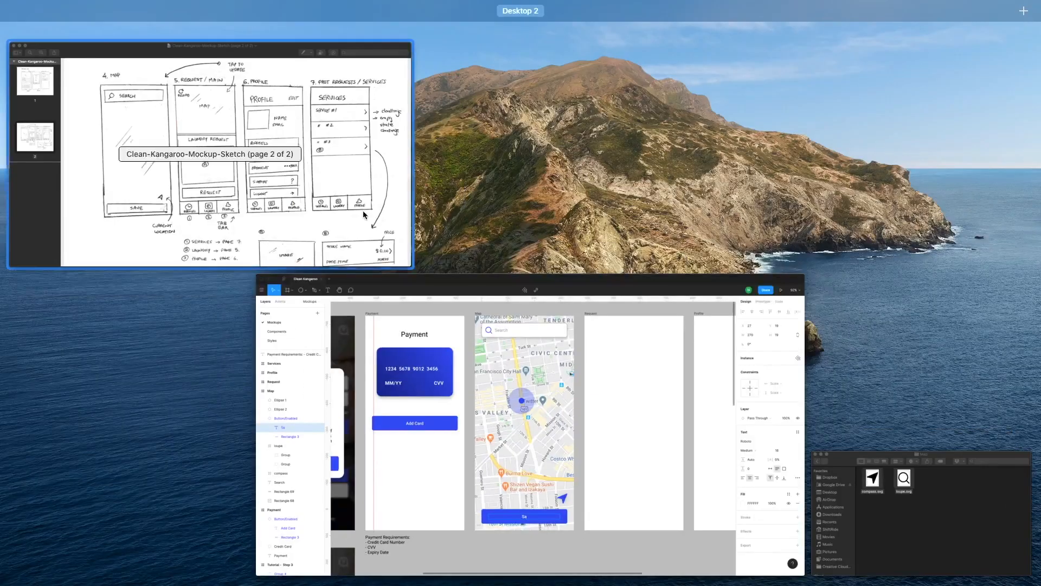
pyautogui.click(501, 432)
pyautogui.write('ve')
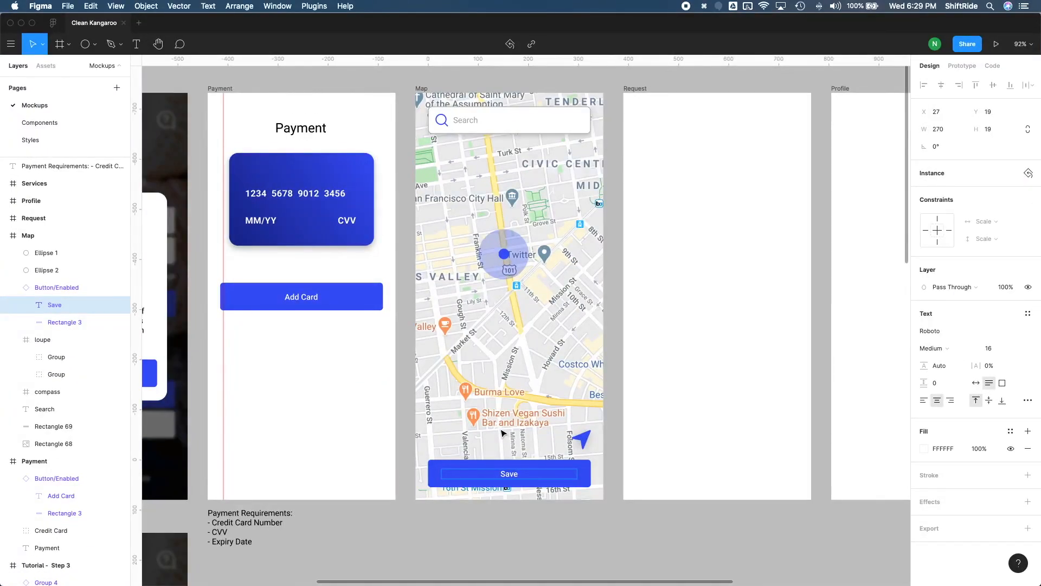
pyautogui.write(' Location')
pyautogui.doubleClick(520, 475)
pyautogui.write('Address')
pyautogui.press('Escape')
pyautogui.click(617, 510)
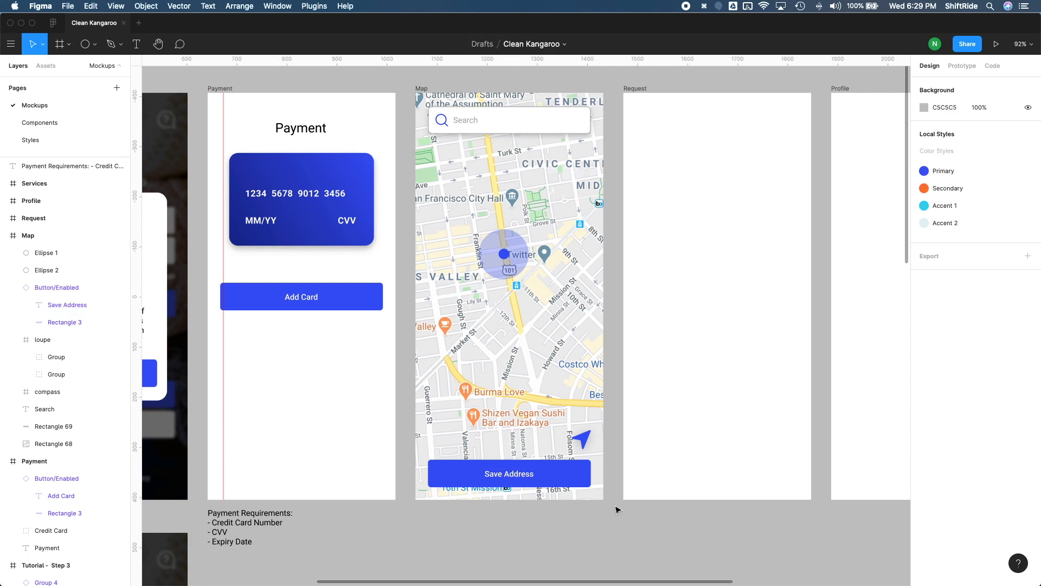
# Go to the empty Request, Profile and Services frames beyond the Map screen.
pyautogui.hscroll(10, 617, 510)
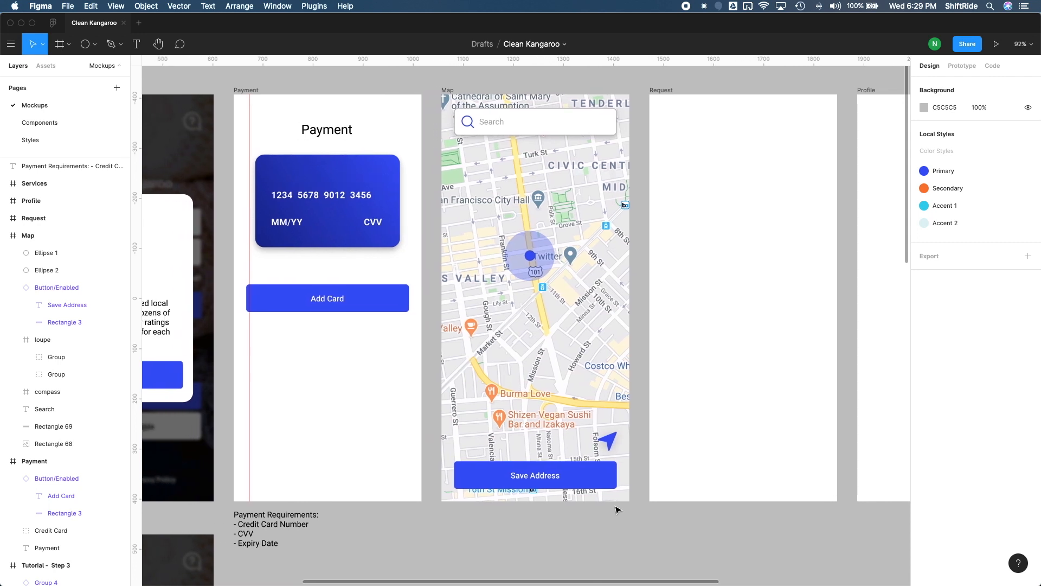
pyautogui.hscroll(3, 617, 509)
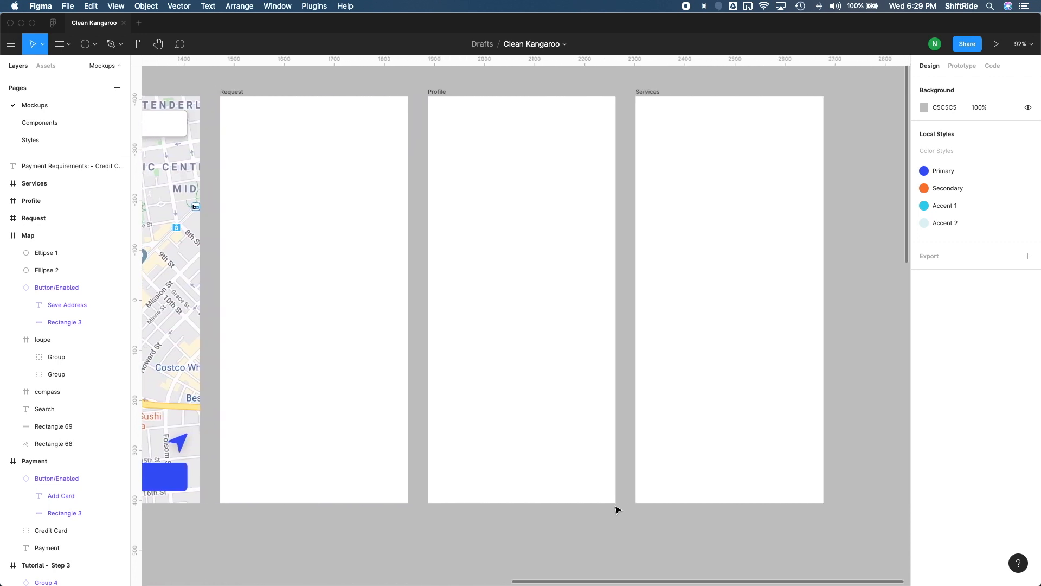